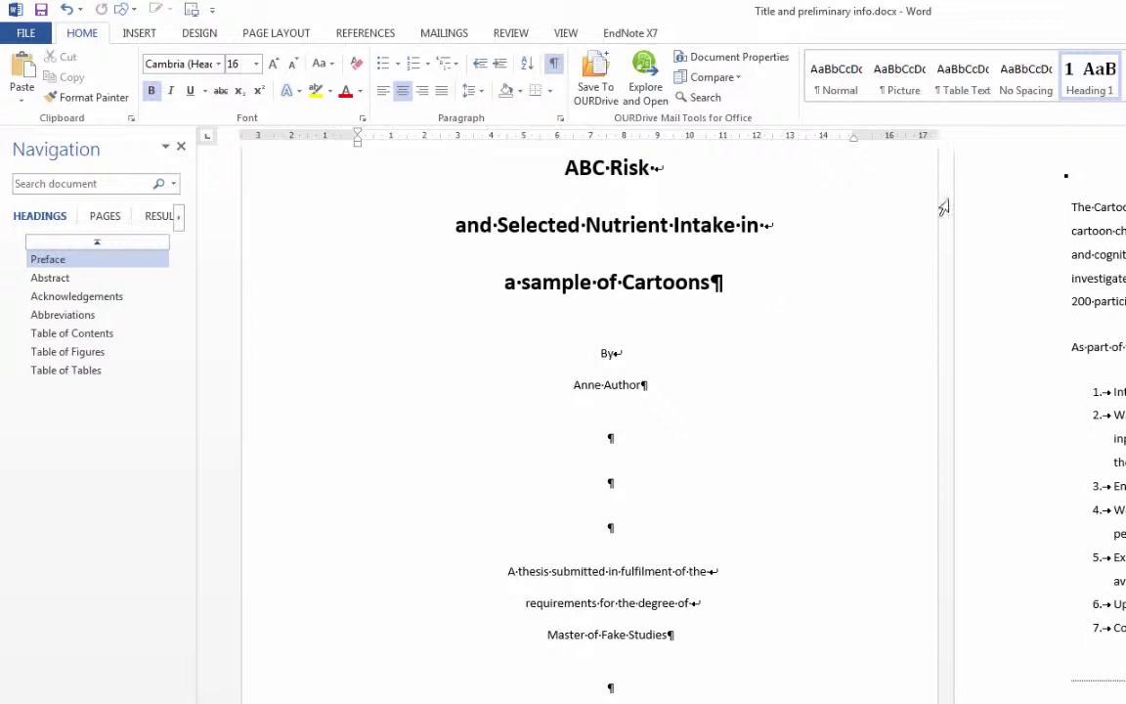
left_click(200, 32)
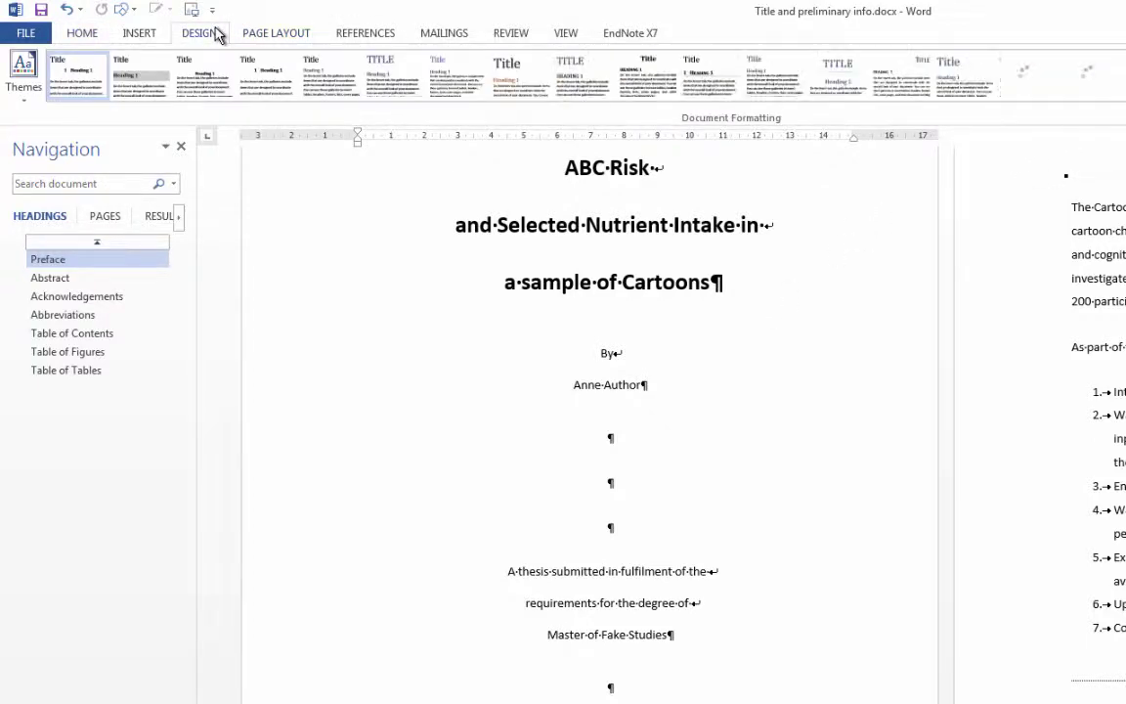
left_click(93, 33)
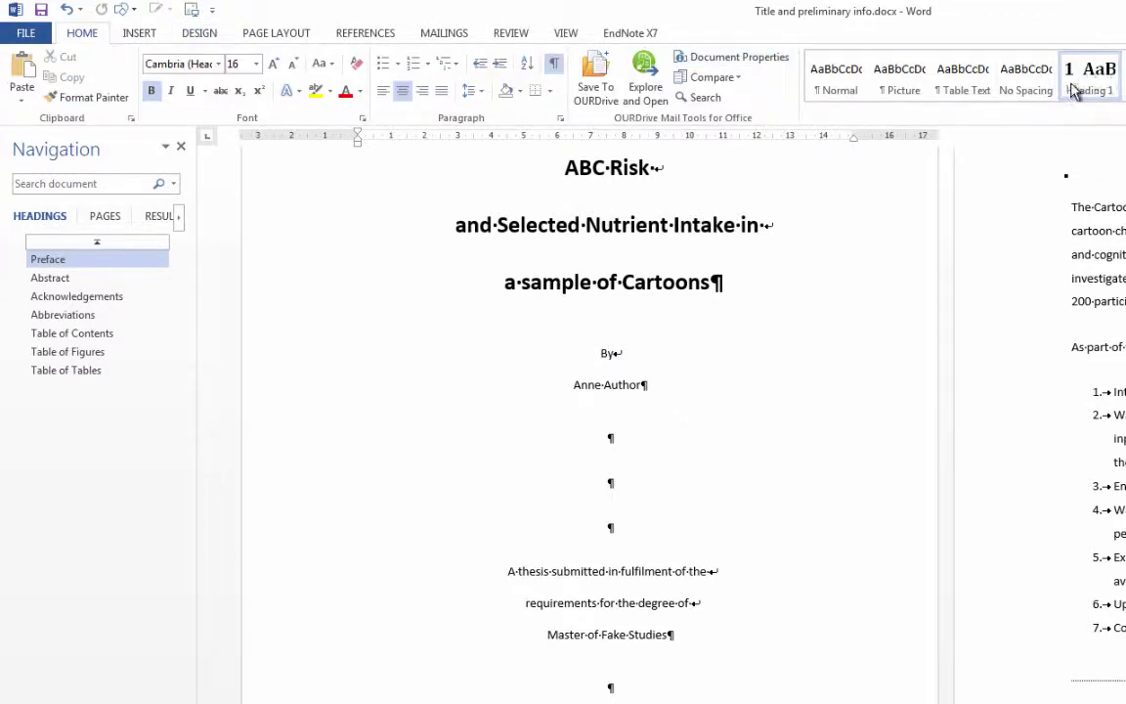
left_click(612, 65)
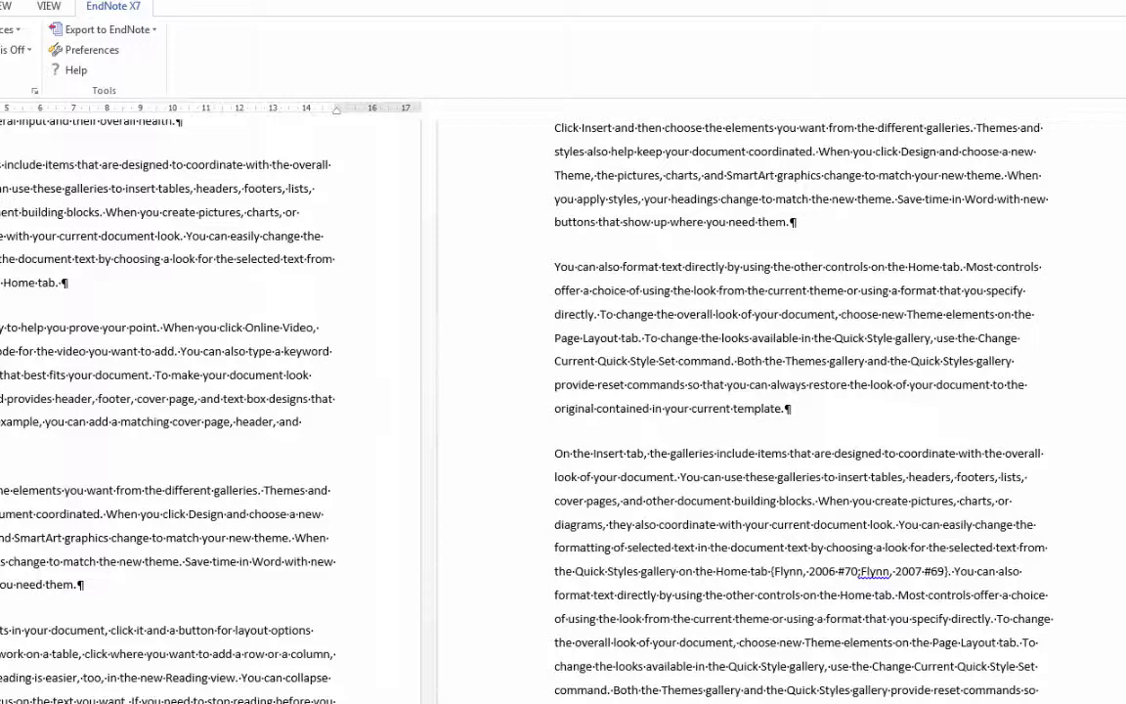
left_click(2, 5)
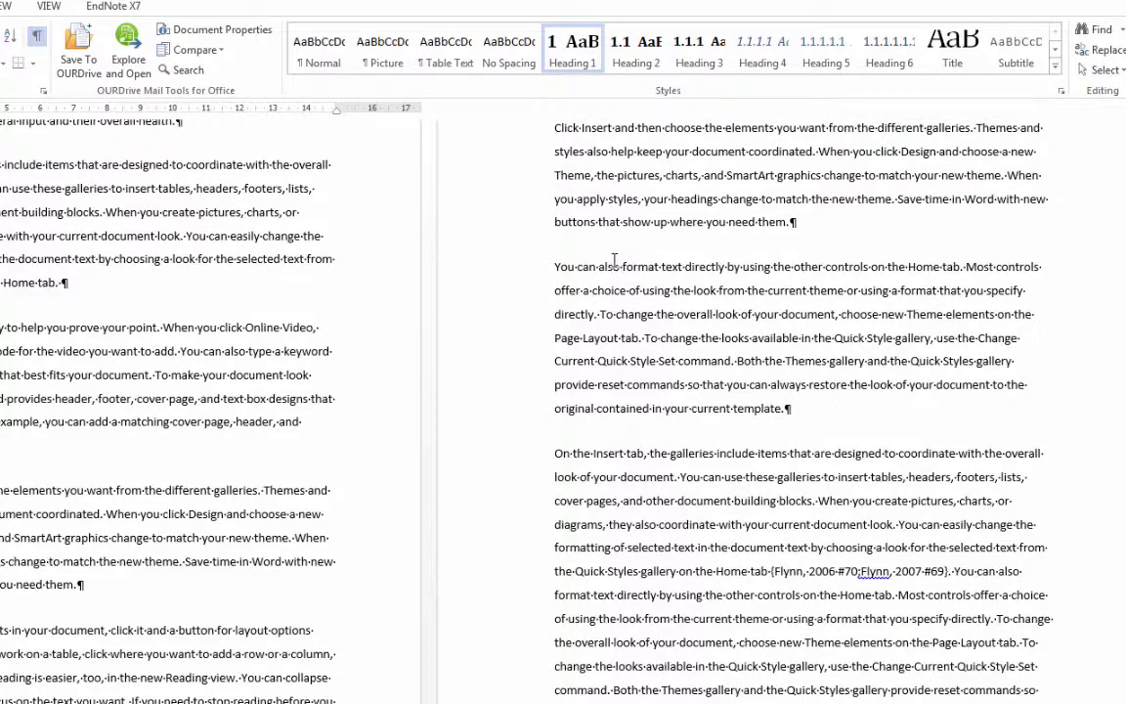
scroll(613, 259, "up", 3)
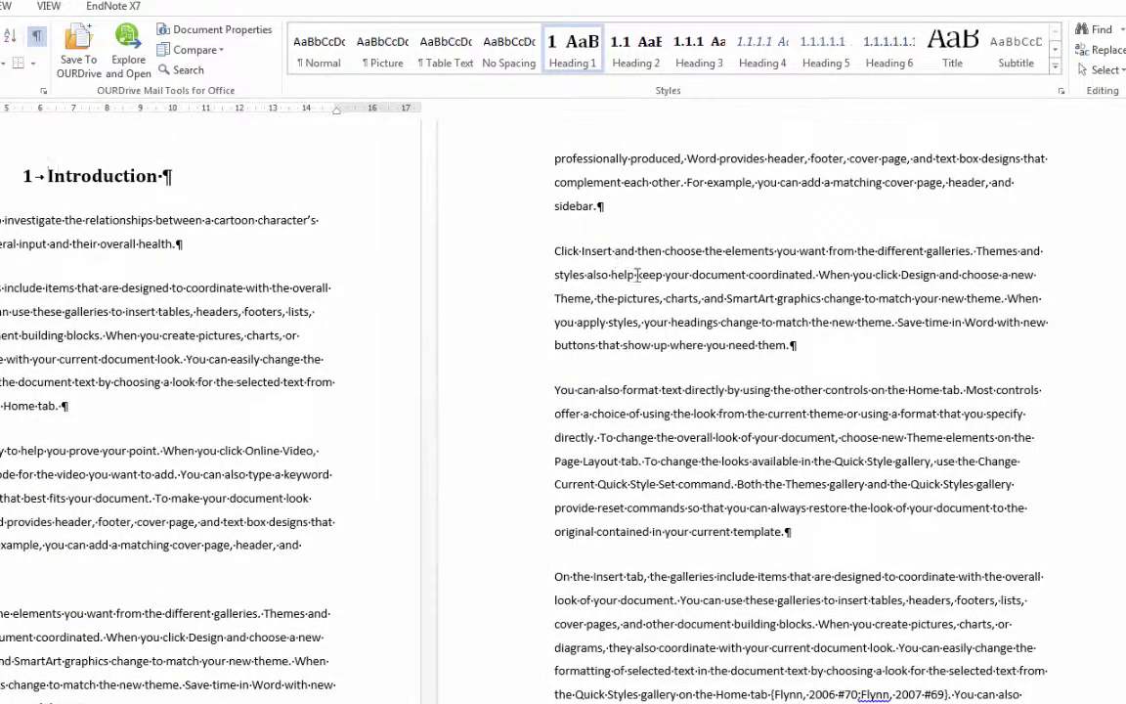
key("ctrl+Home")
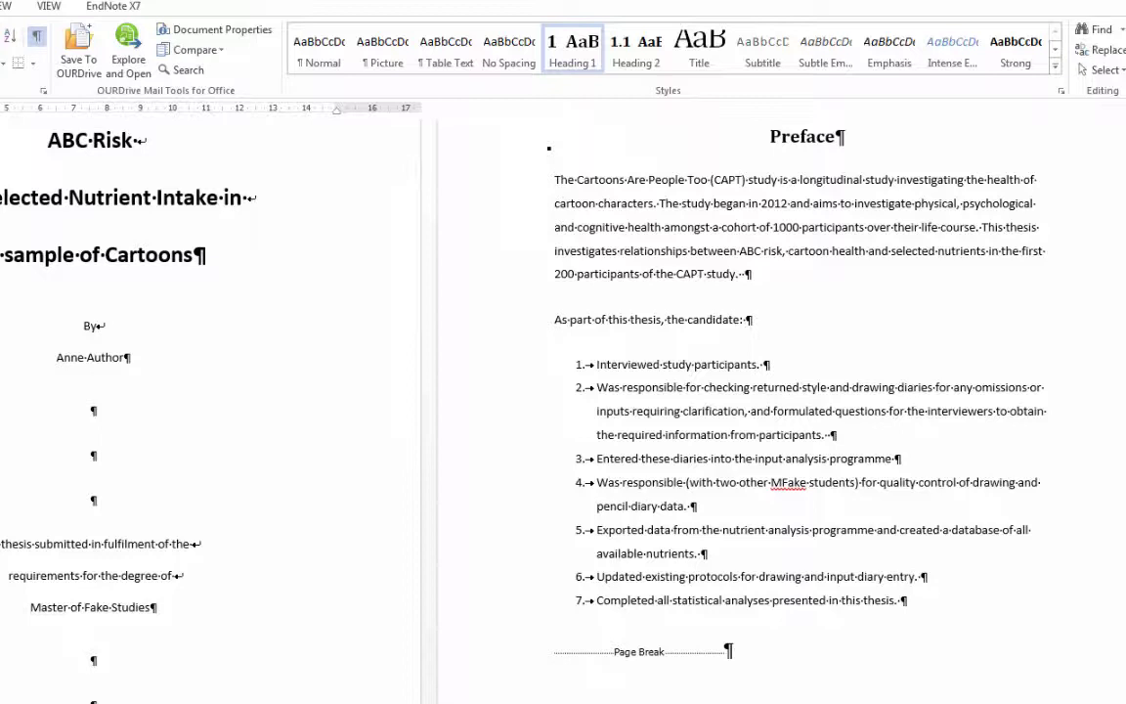
Add a blank paragraph under the Table of Tables heading and insert a Next Page section break after it
key("Page_Down")
left_click(547, 183)
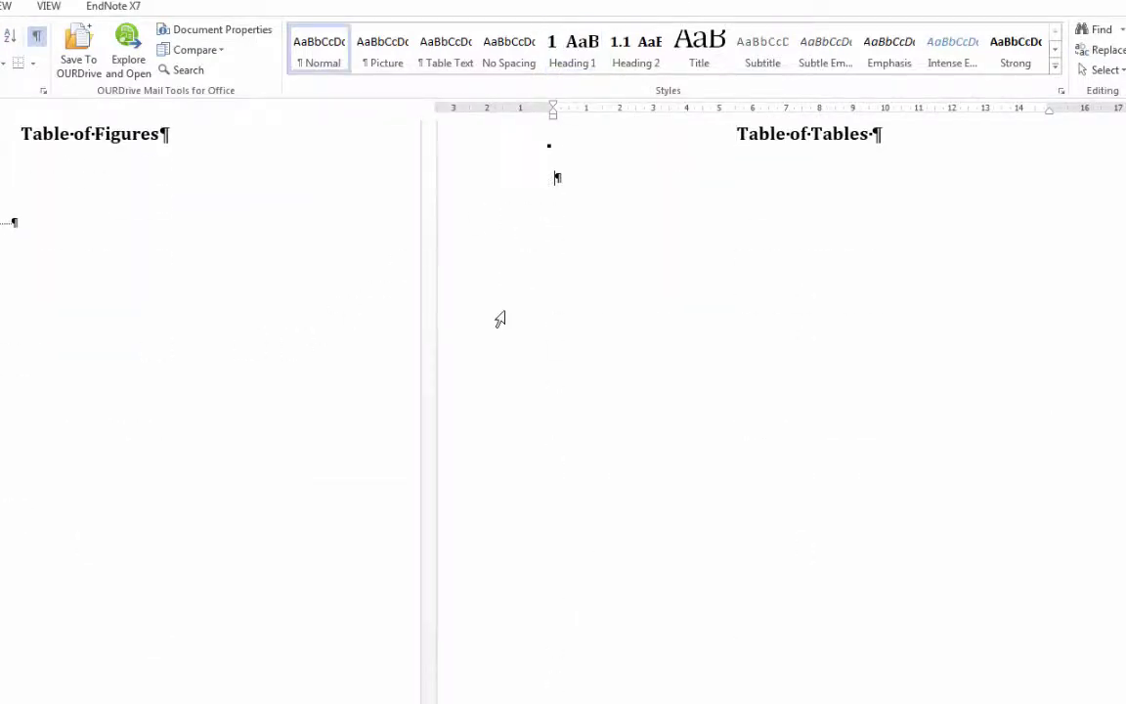
key("Return")
left_click(0, 6)
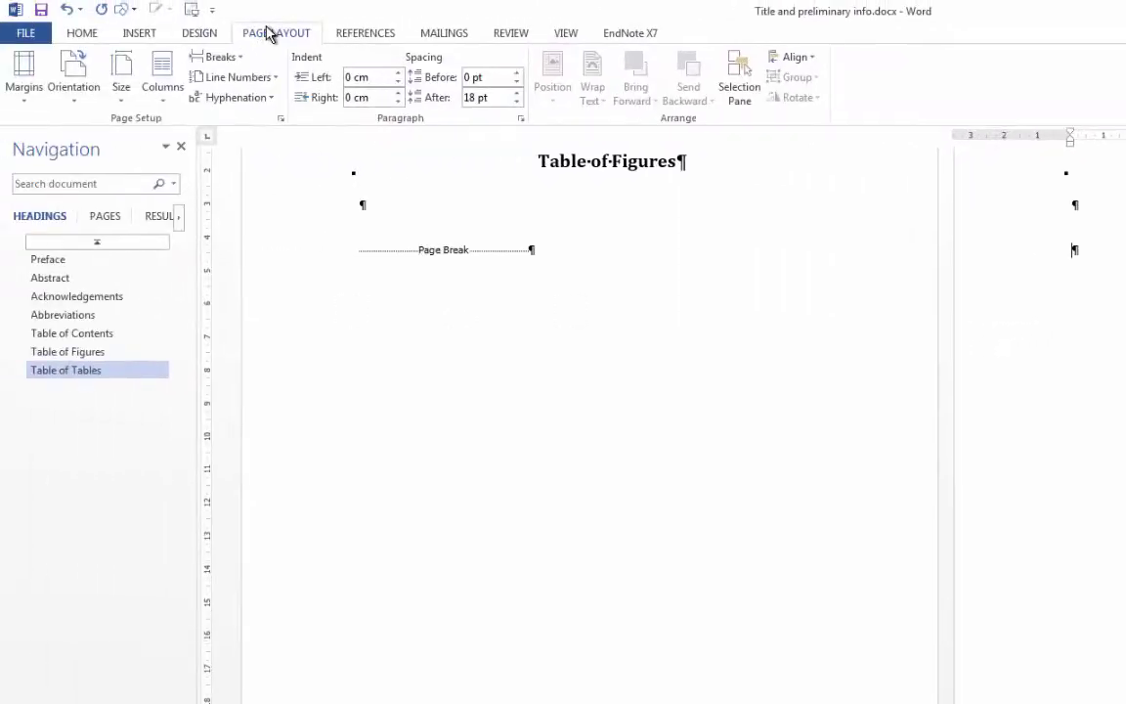
left_click(231, 58)
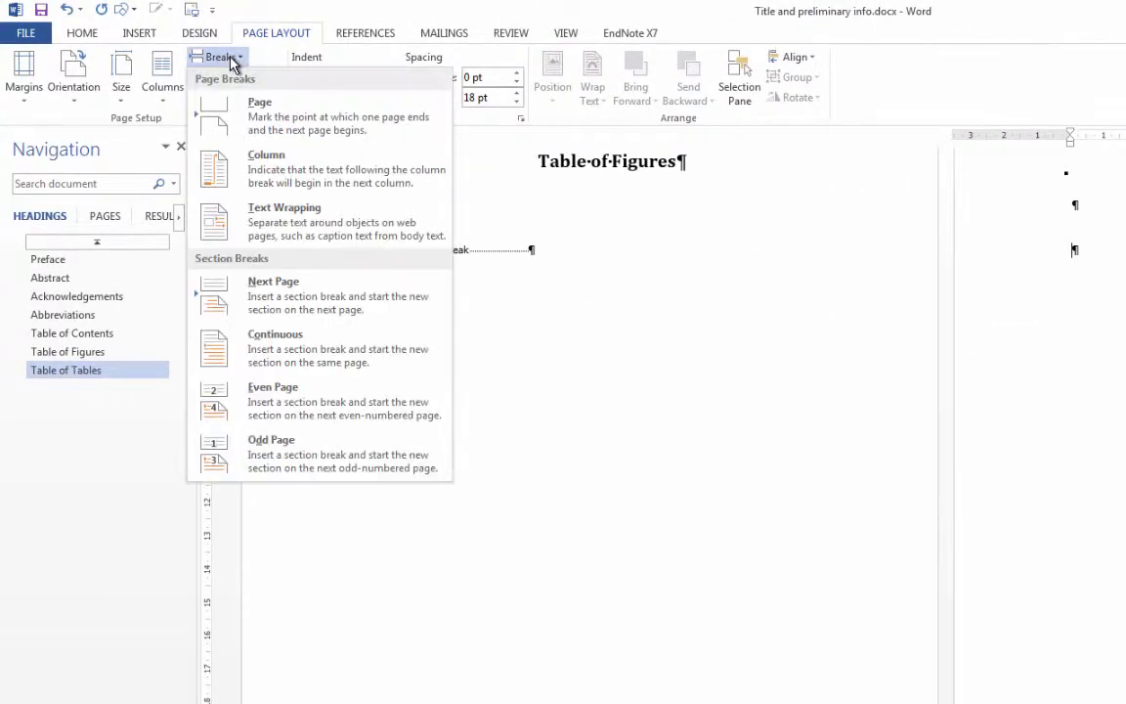
left_click(270, 307)
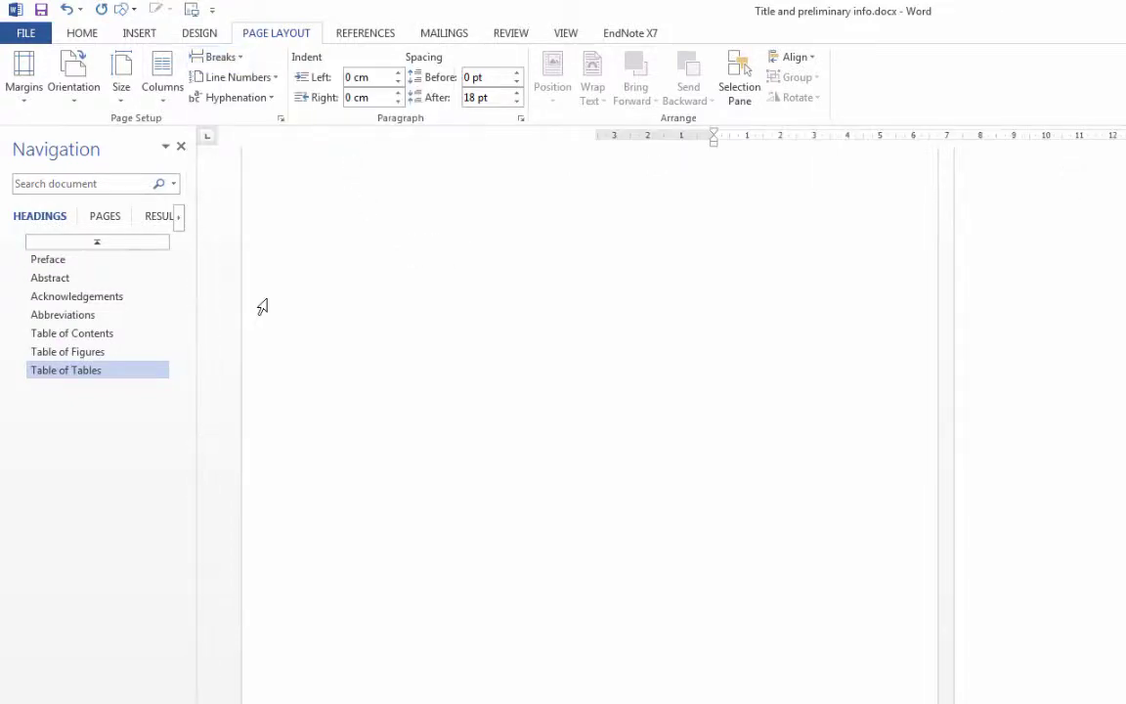
Add an empty paragraph before the section break under Table of Tables, and place the cursor on the new last page
key("ctrl+shift+8")
scroll(814, 562, "up", 1)
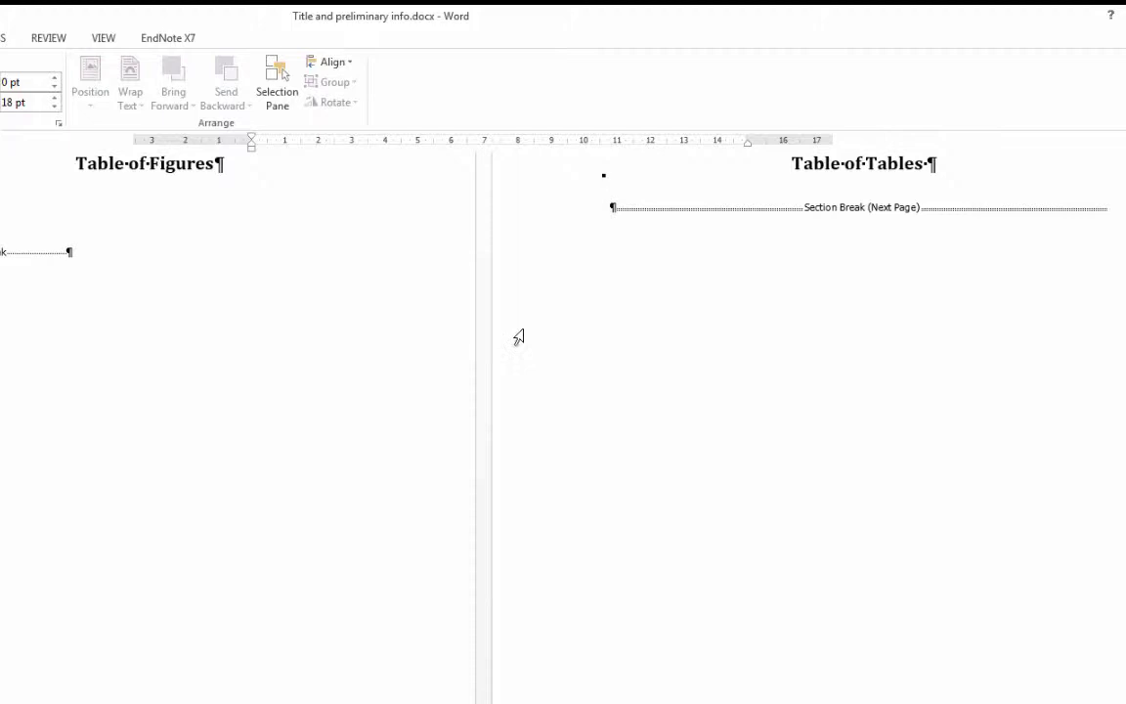
left_click(610, 183)
key("Return")
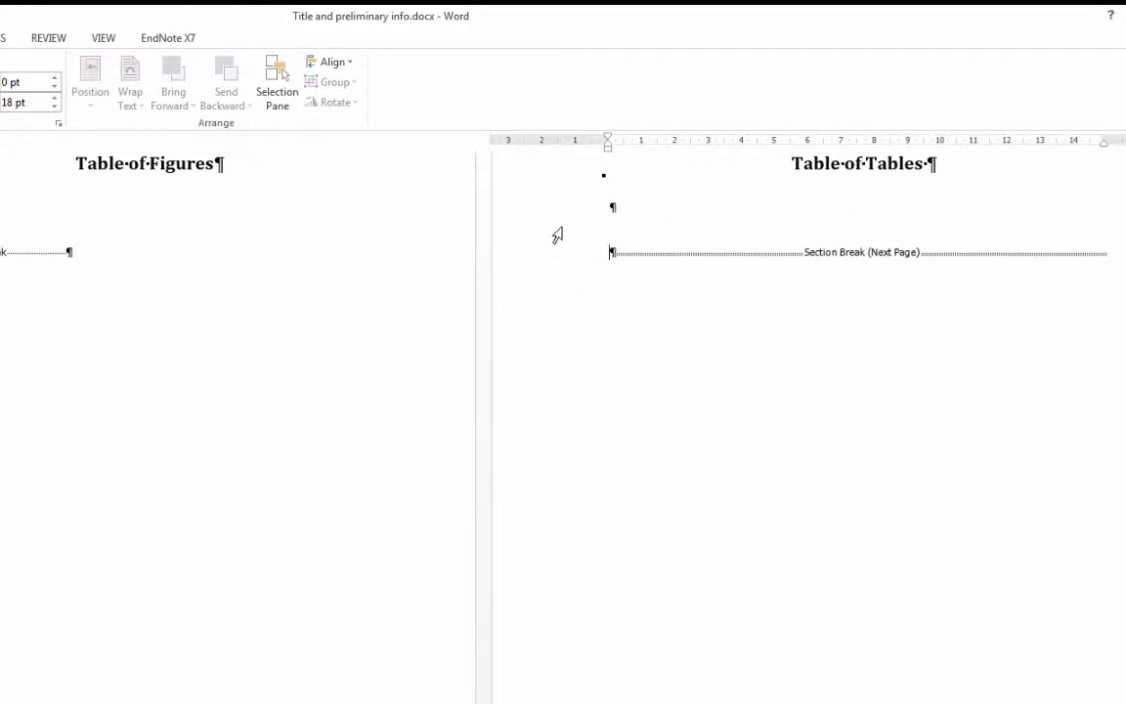
scroll(224, 414, "down", 10)
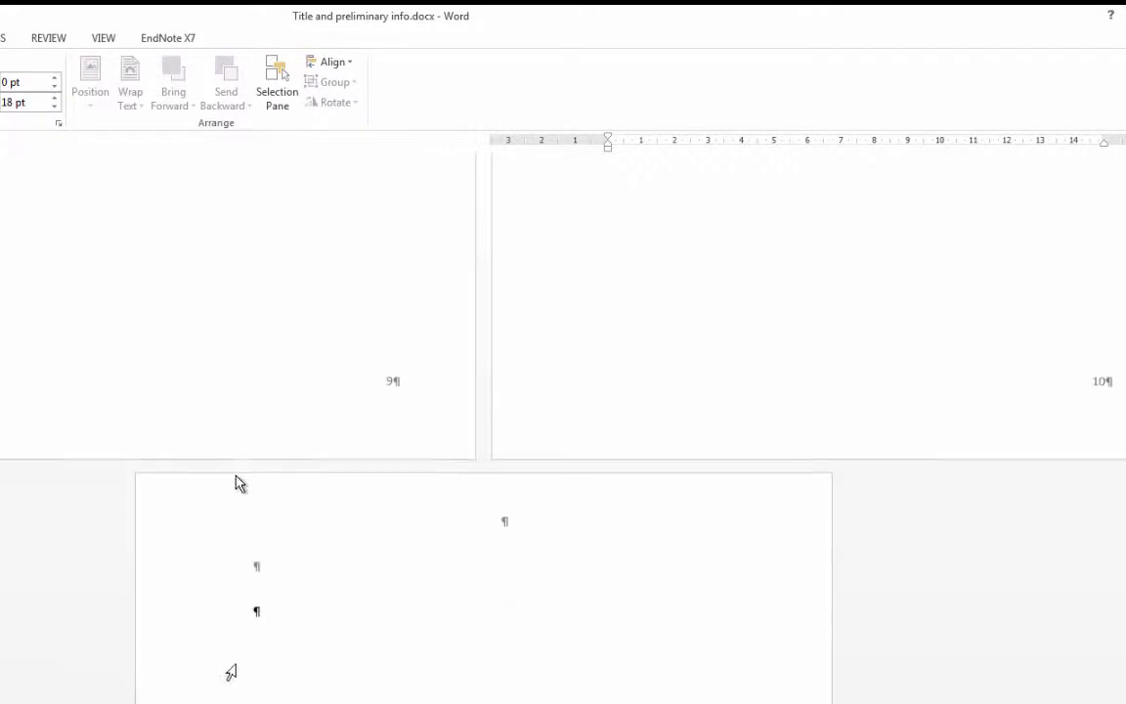
left_click(250, 520)
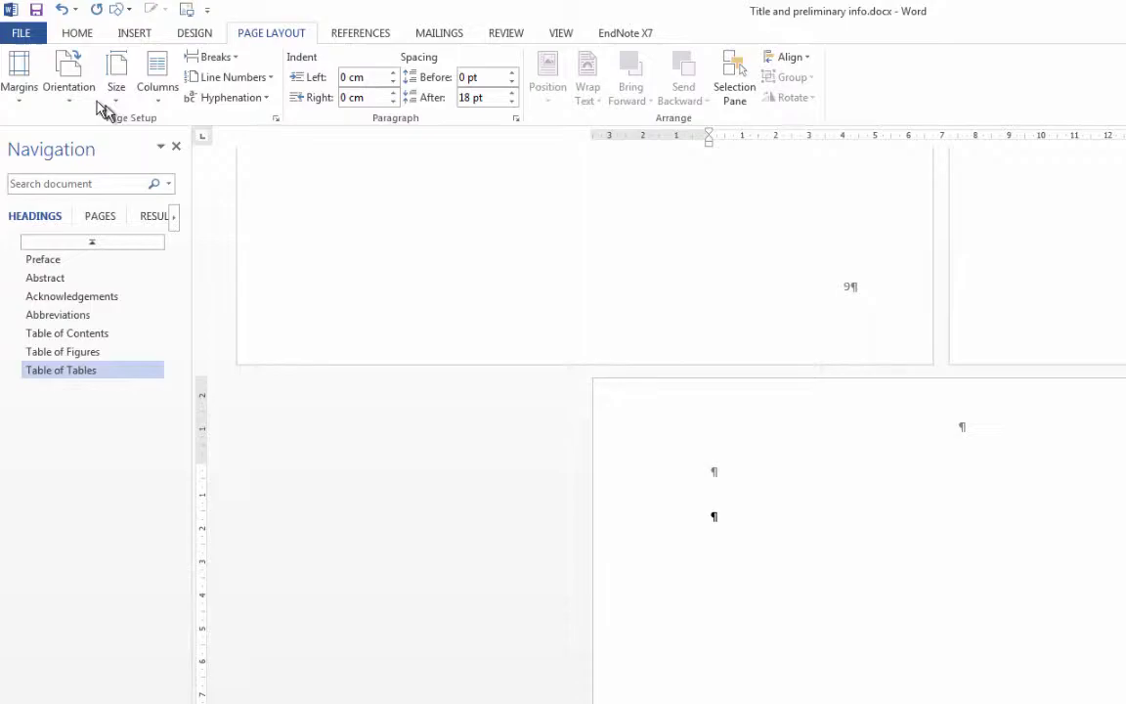
Save a copy of the document as Final Thesis 2.docx in the Numbered headings example - Copy folder
left_click(26, 34)
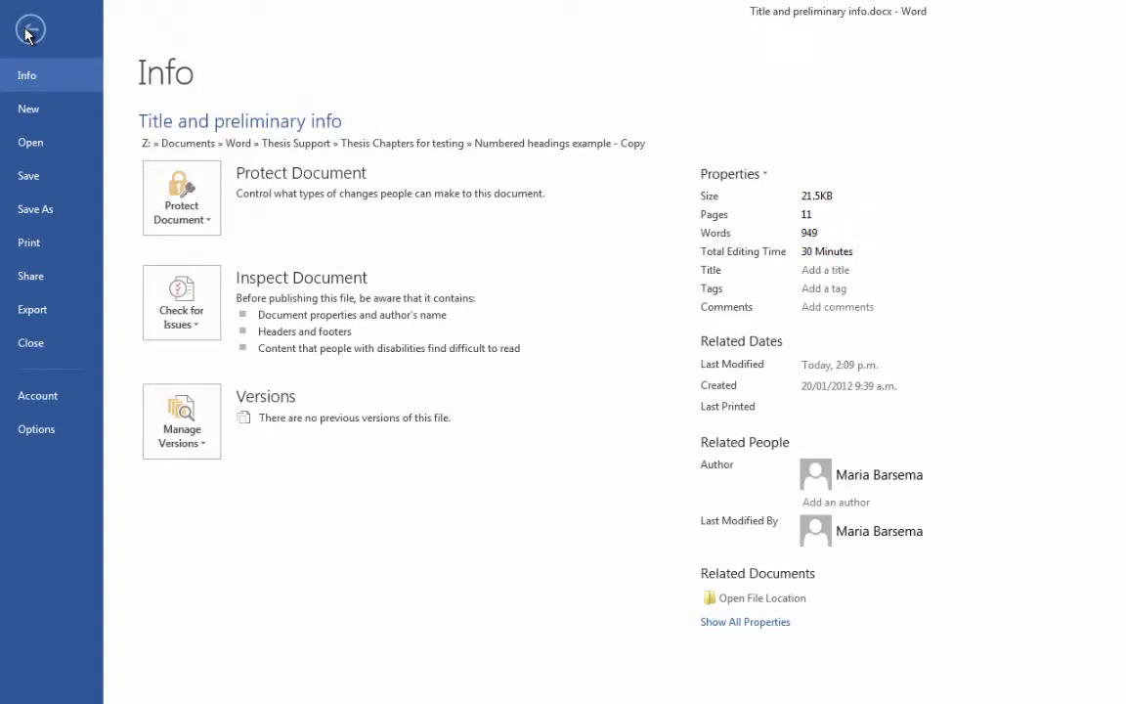
left_click(35, 213)
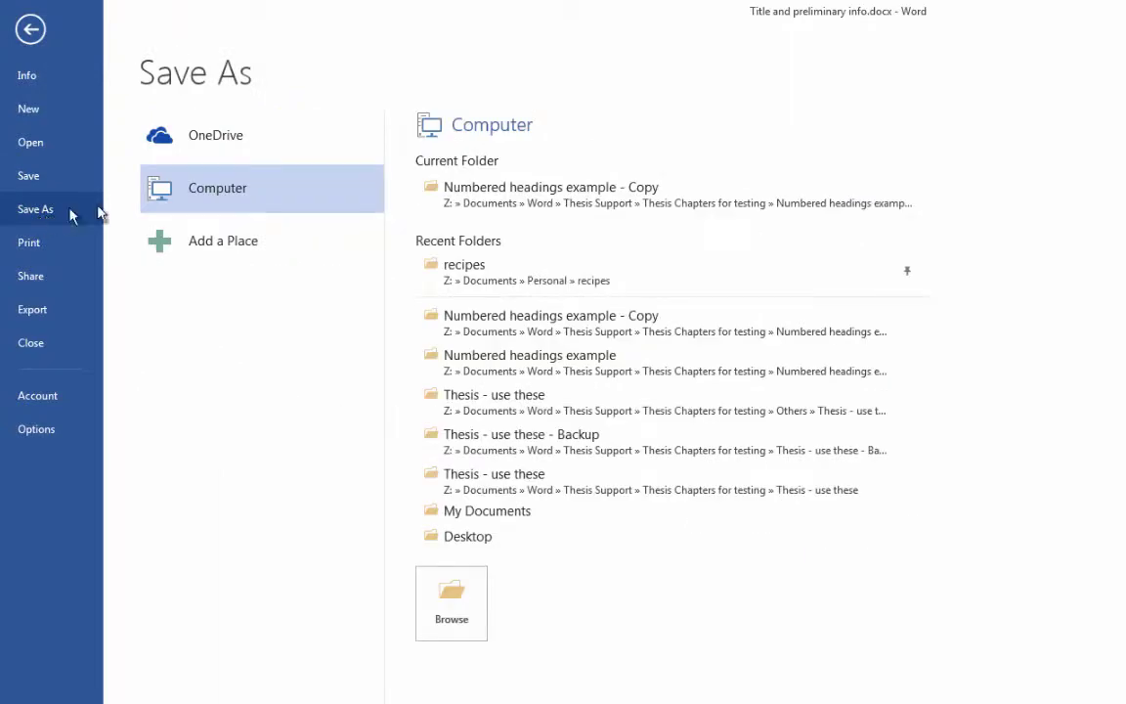
left_click(524, 192)
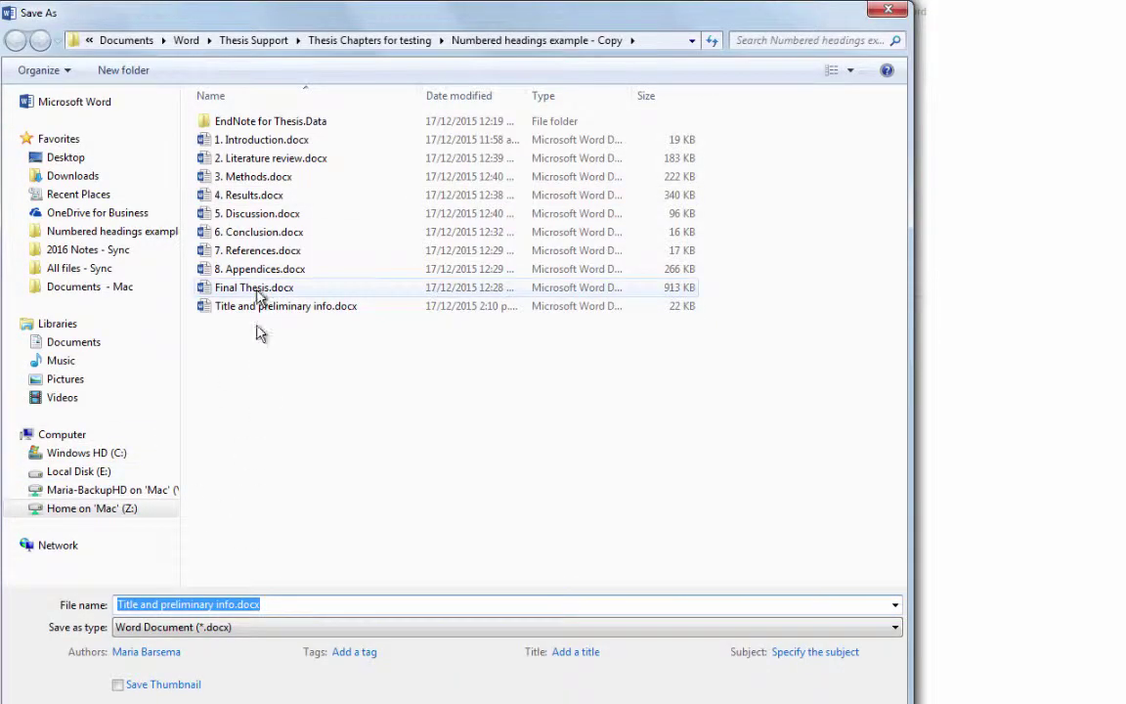
type("Fina")
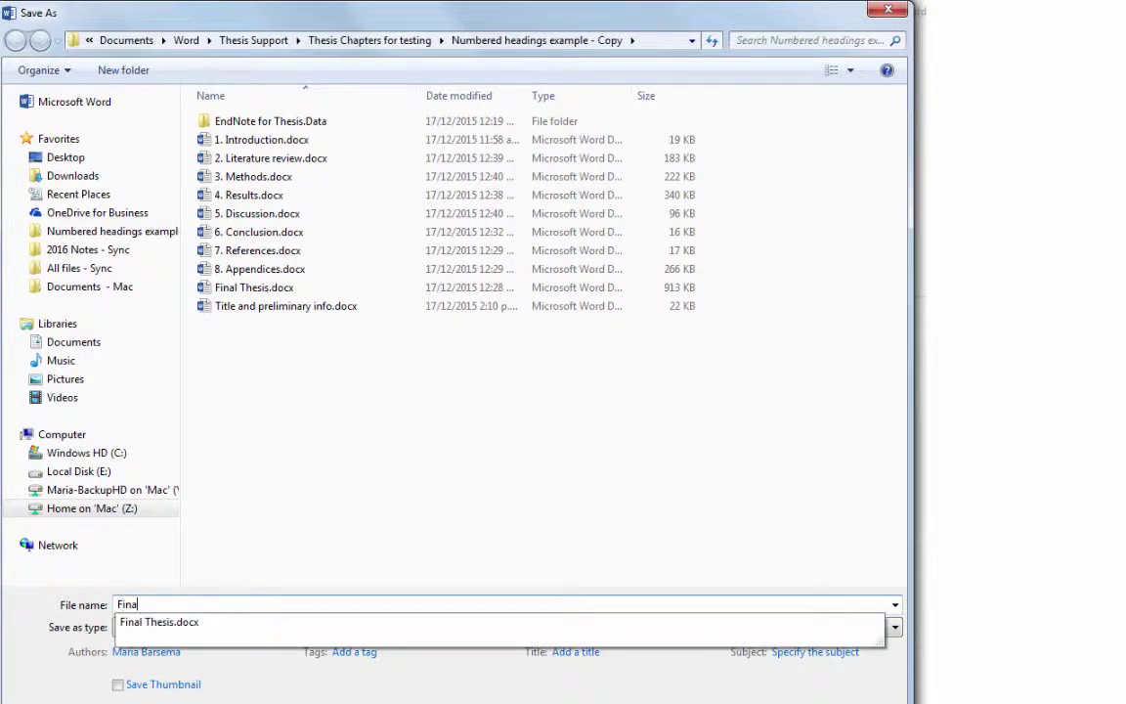
key("Down")
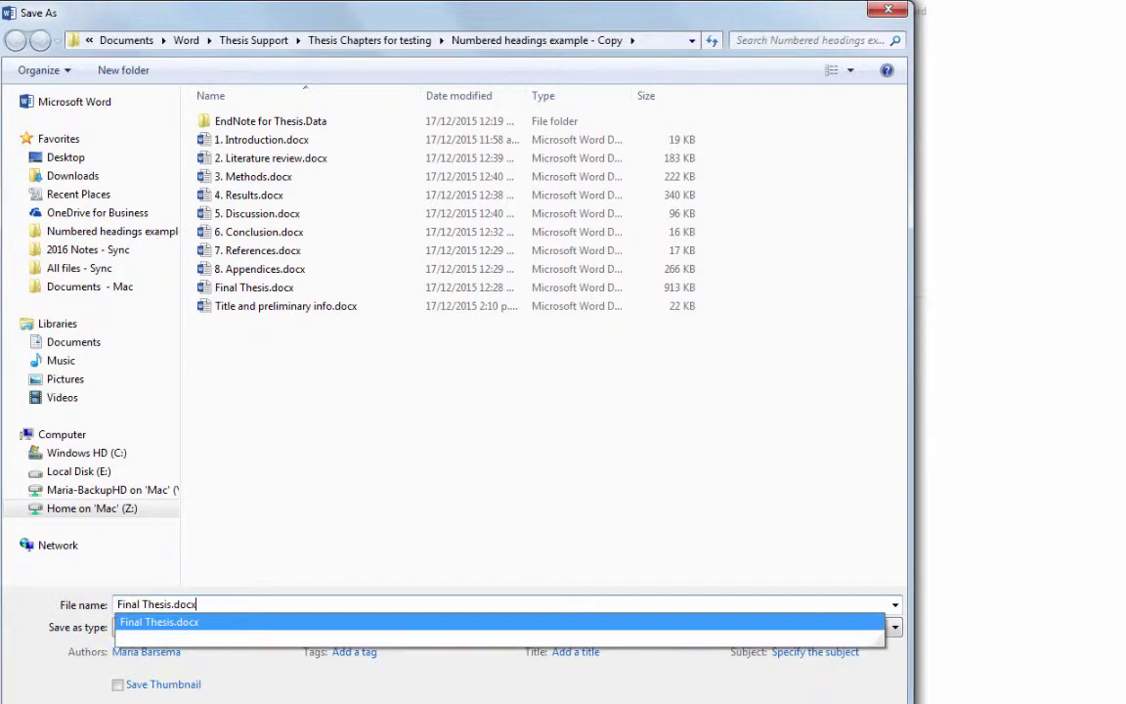
type("2")
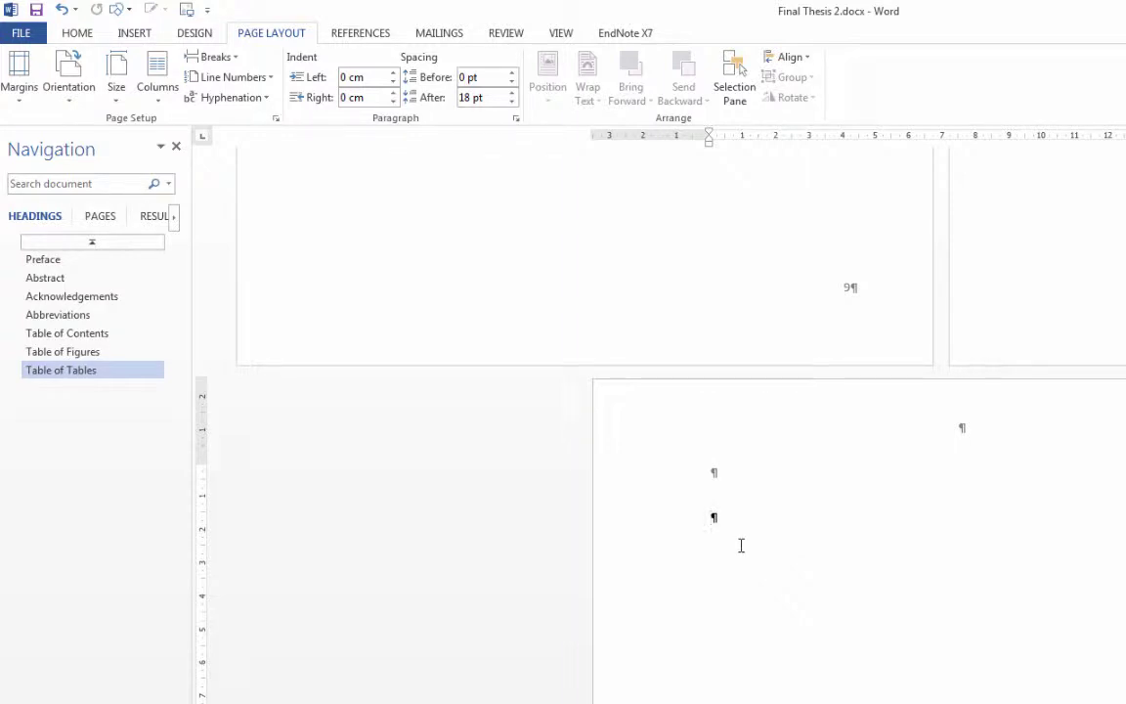
Insert the text of 1. Introduction.docx on the blank last page of the document
left_click(141, 35)
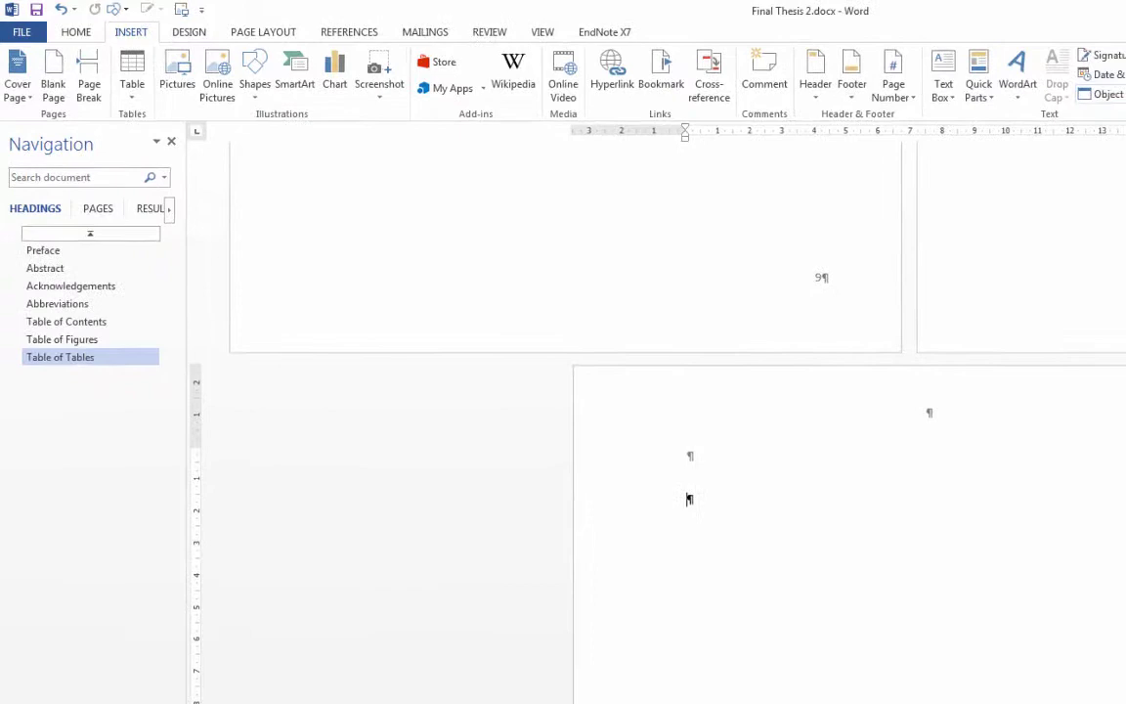
left_click(1051, 88)
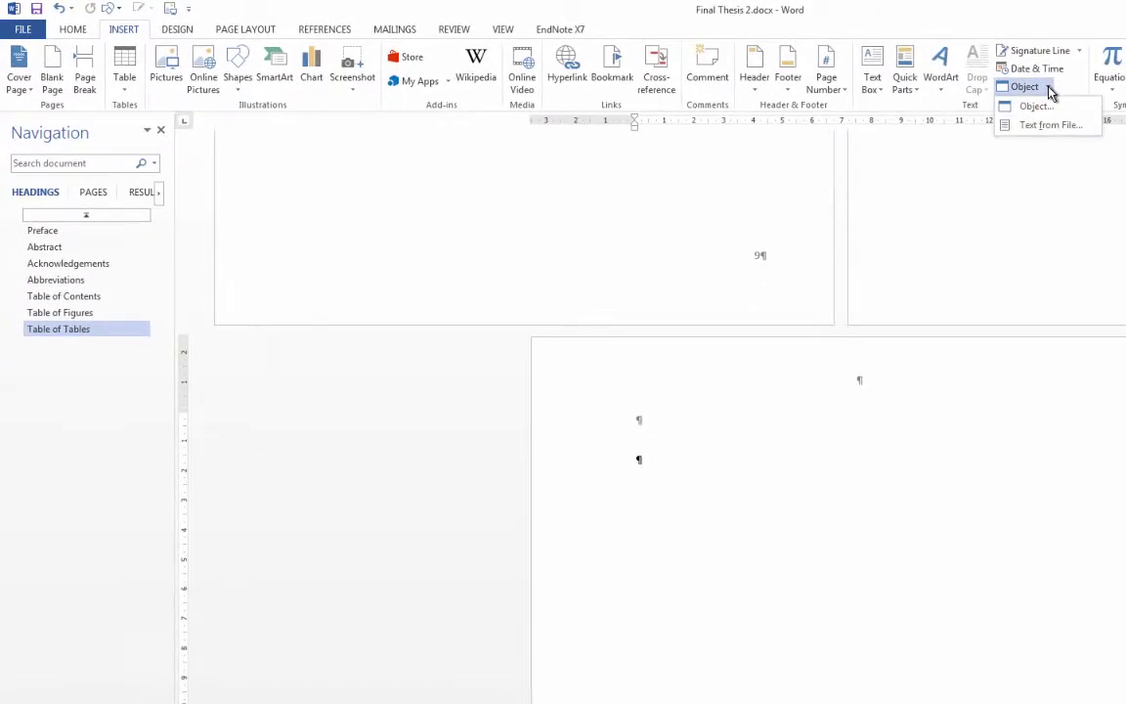
left_click(1050, 125)
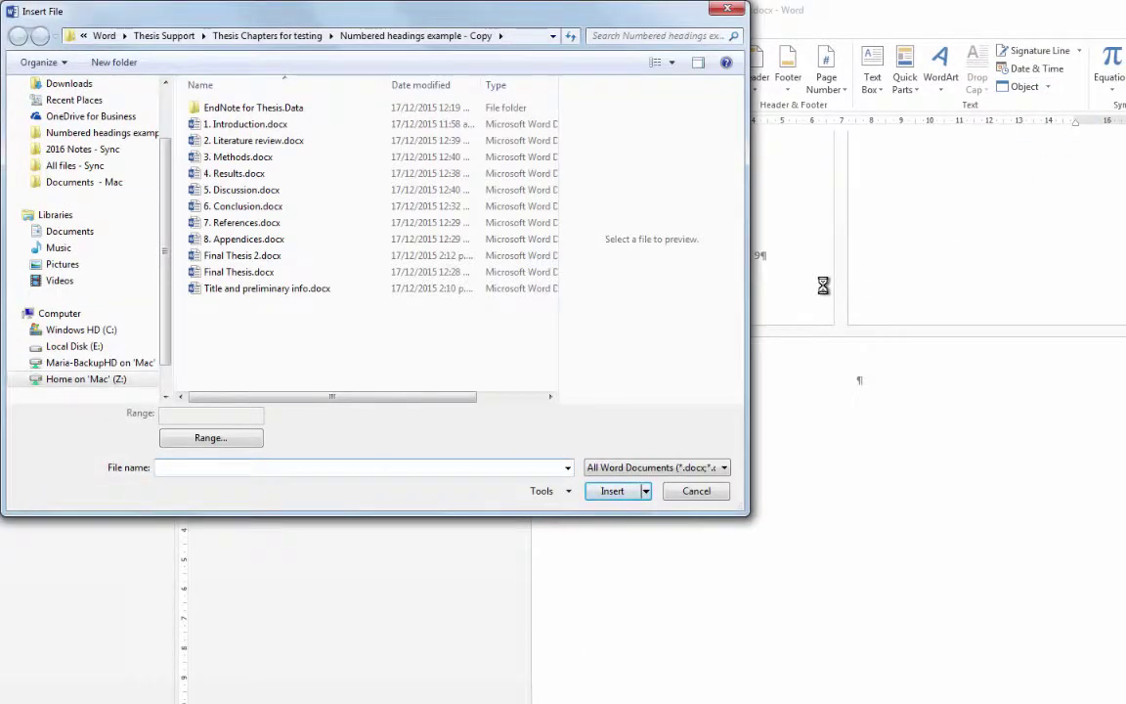
left_click(262, 127)
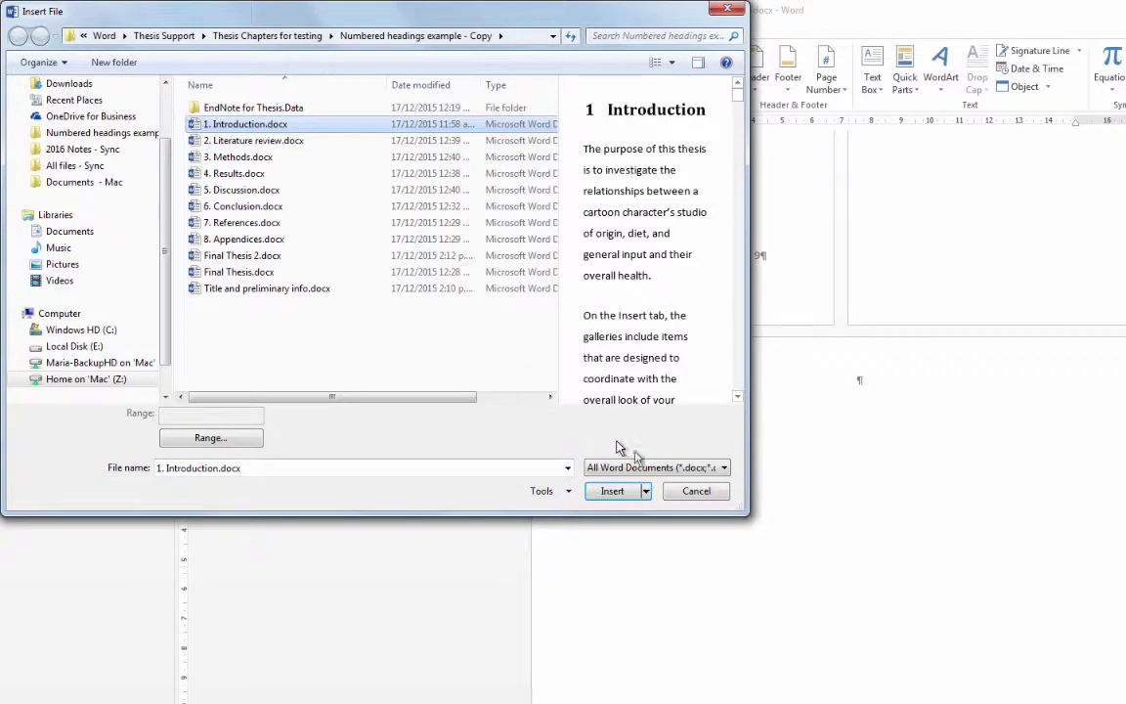
left_click(612, 492)
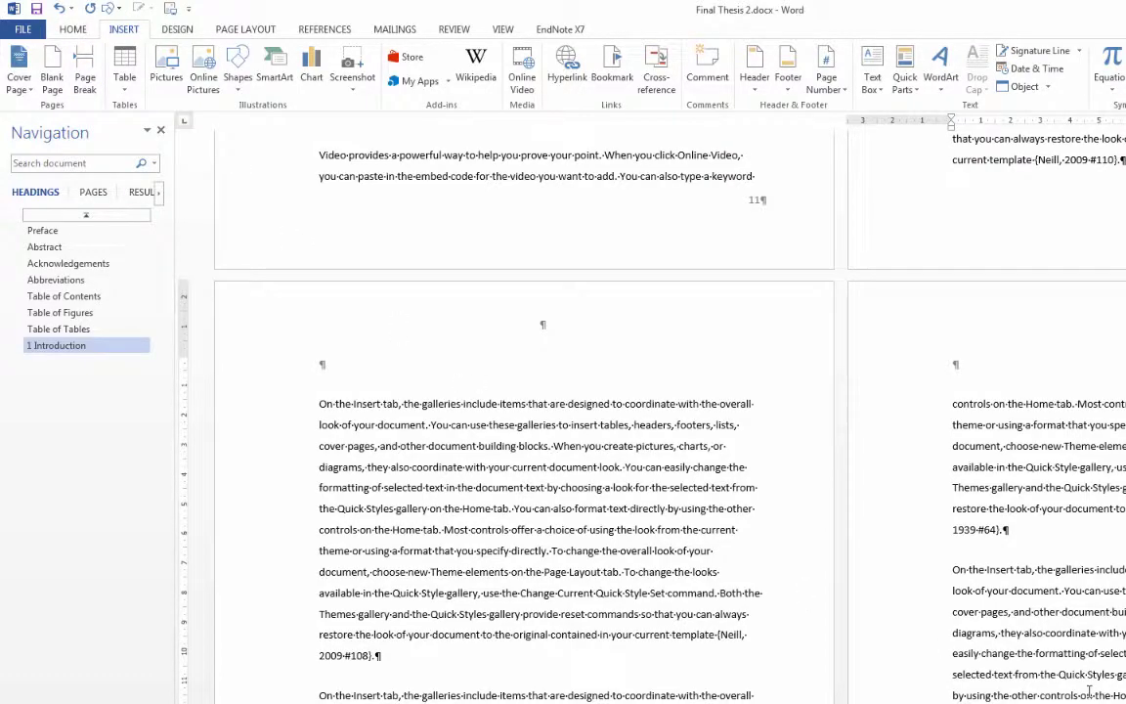
Insert the text of 2. Literature review.docx after the Introduction chapter
scroll(1092, 695, "down", 8)
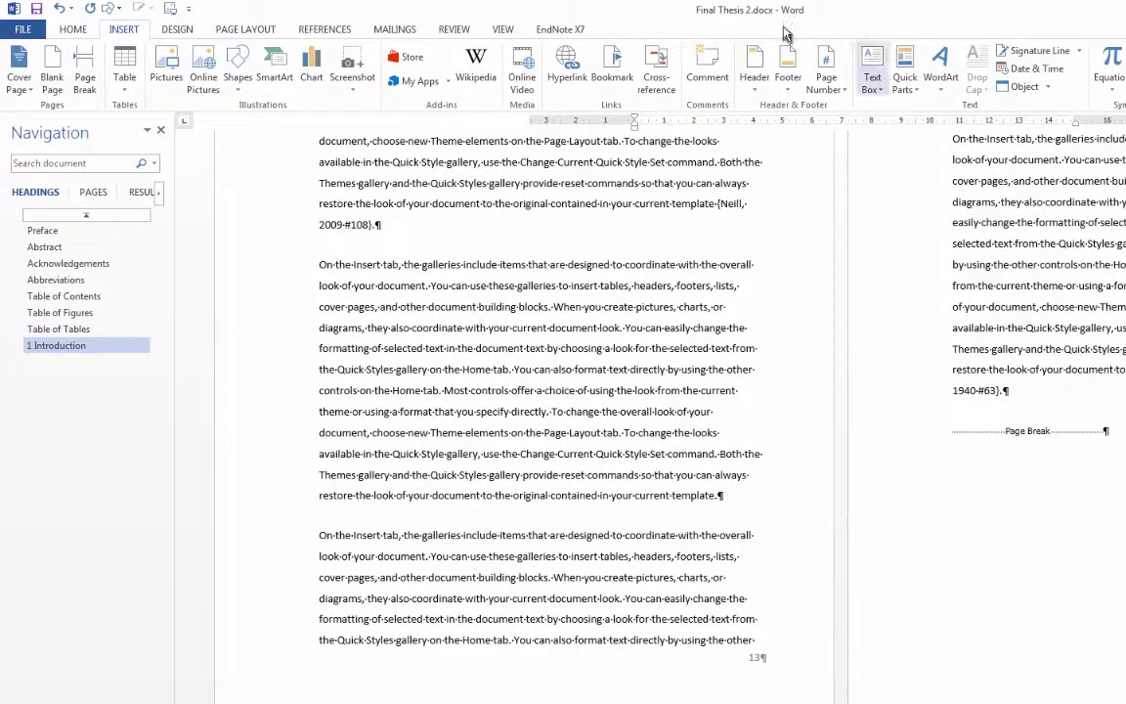
left_click(1048, 87)
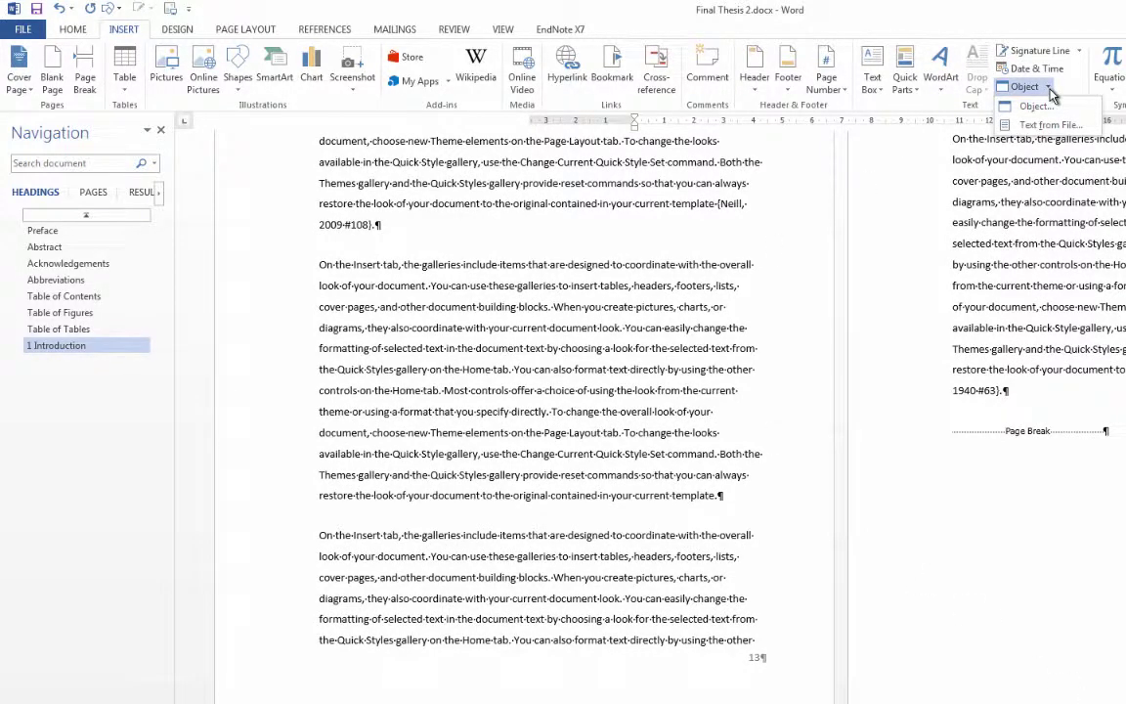
left_click(1063, 123)
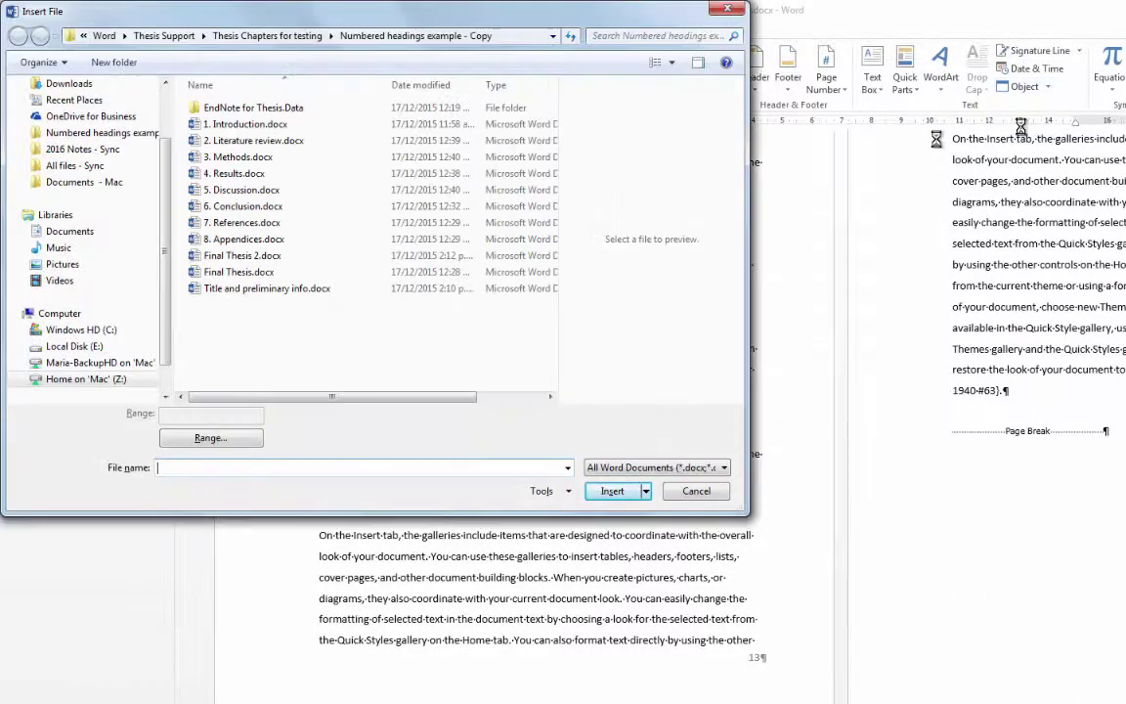
double_click(246, 141)
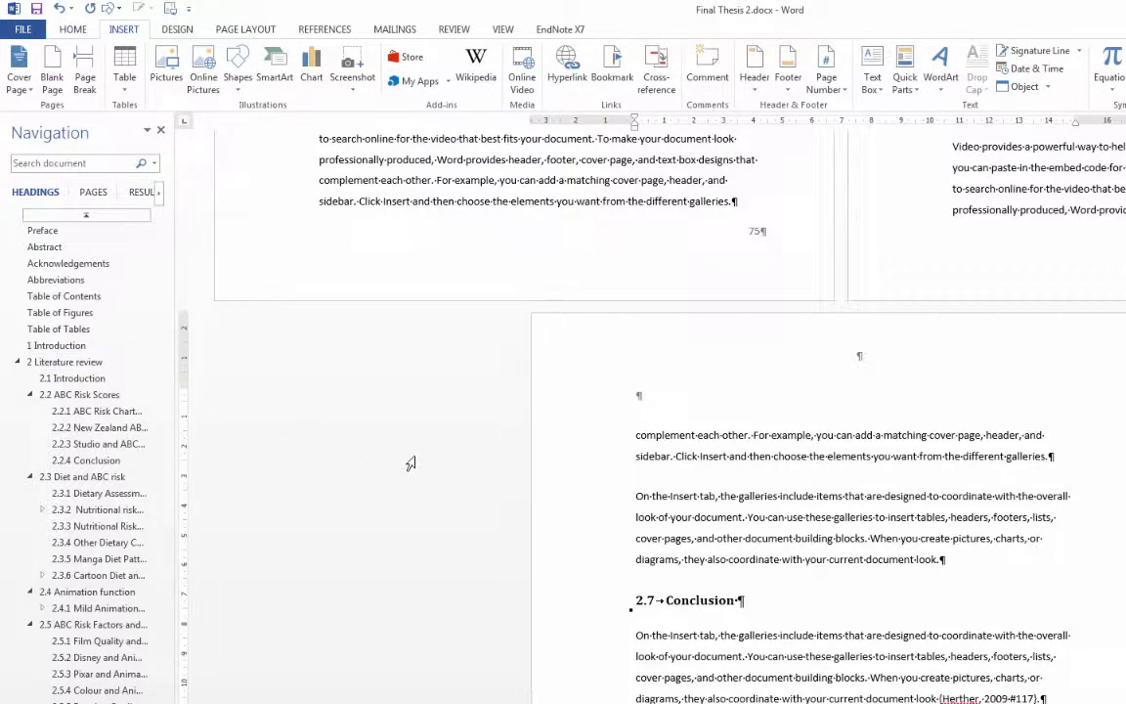
Insert the text of 3. Methods.docx after the Literature review chapter
left_click(1049, 87)
left_click(1040, 122)
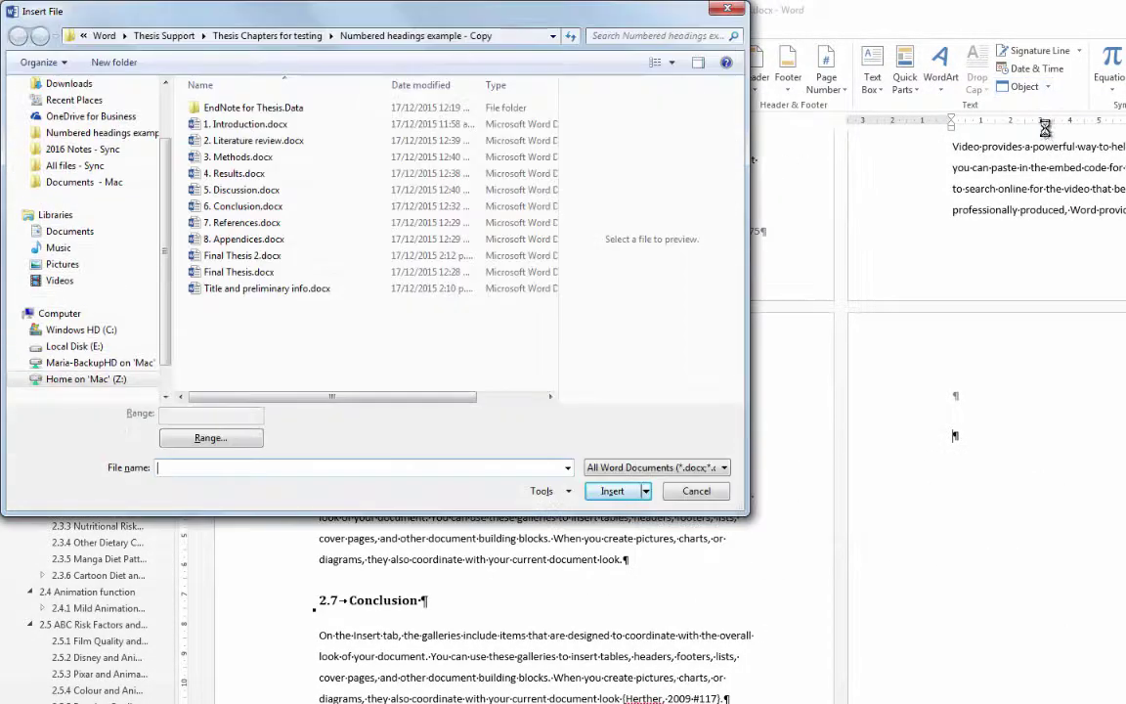
double_click(256, 156)
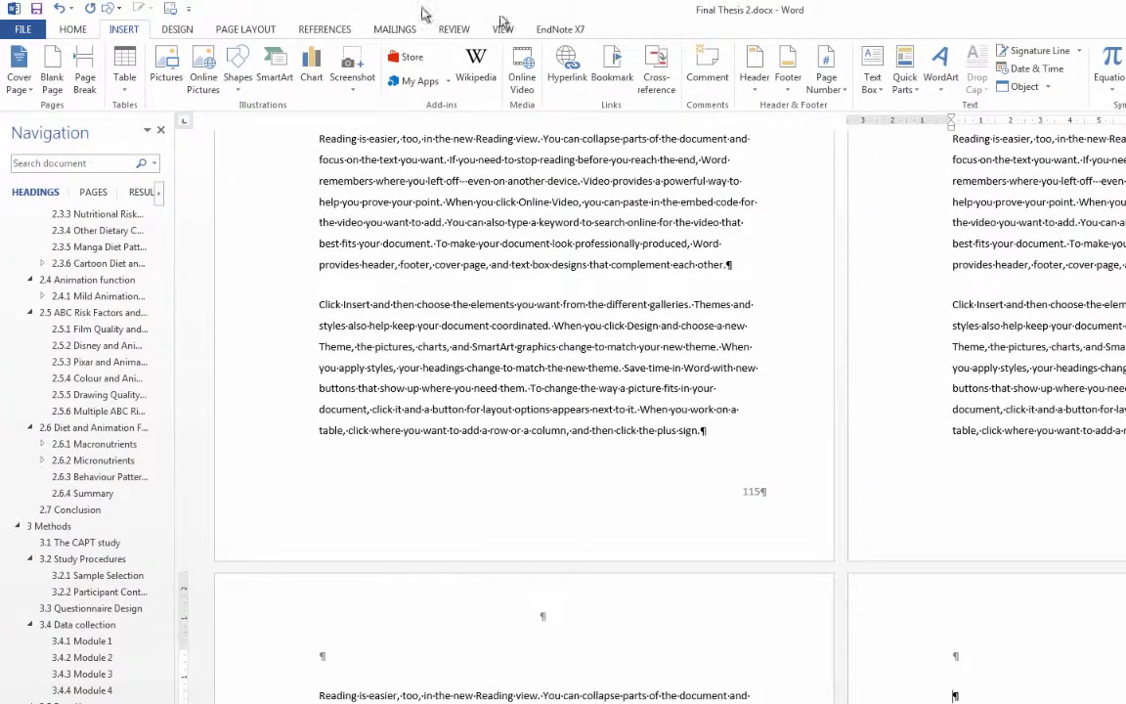
Insert the text of 4. Results.docx after the Methods chapter
left_click(1048, 87)
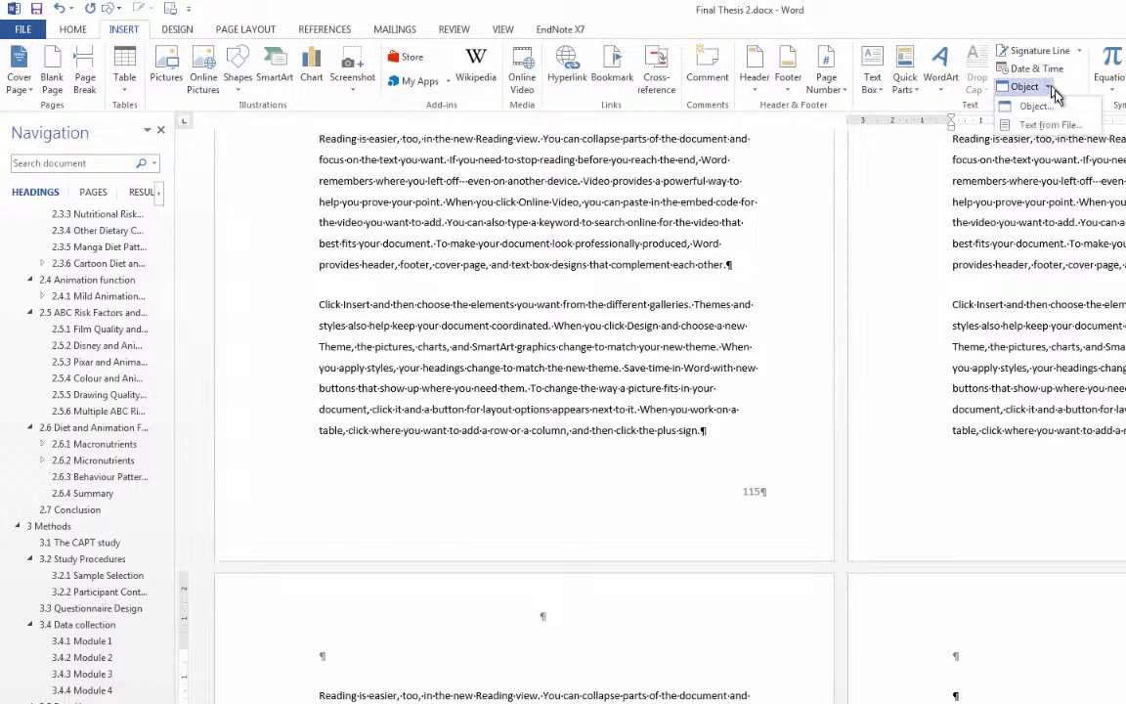
left_click(1055, 122)
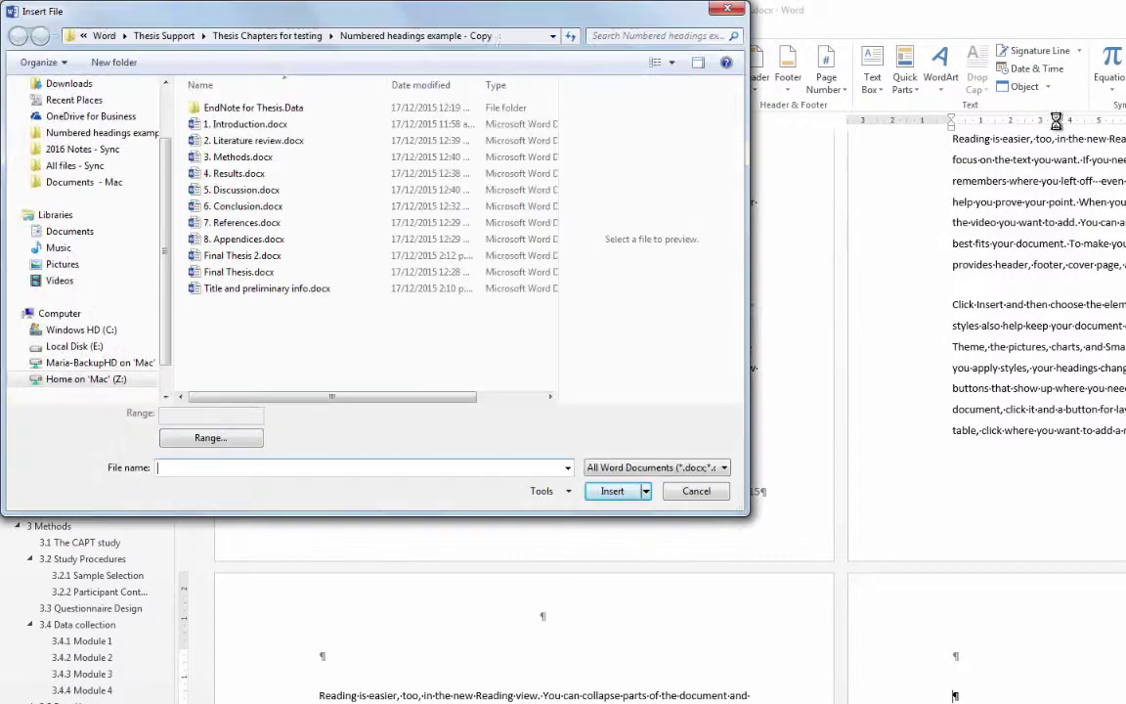
double_click(230, 174)
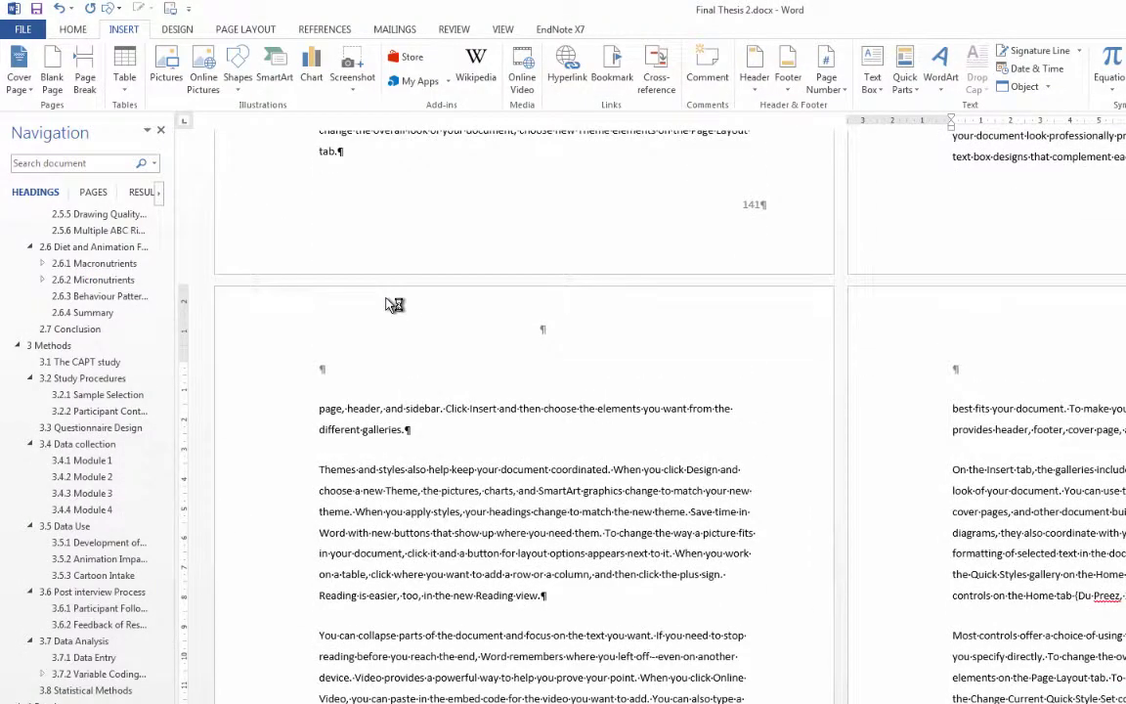
scroll(394, 305, "down", 15)
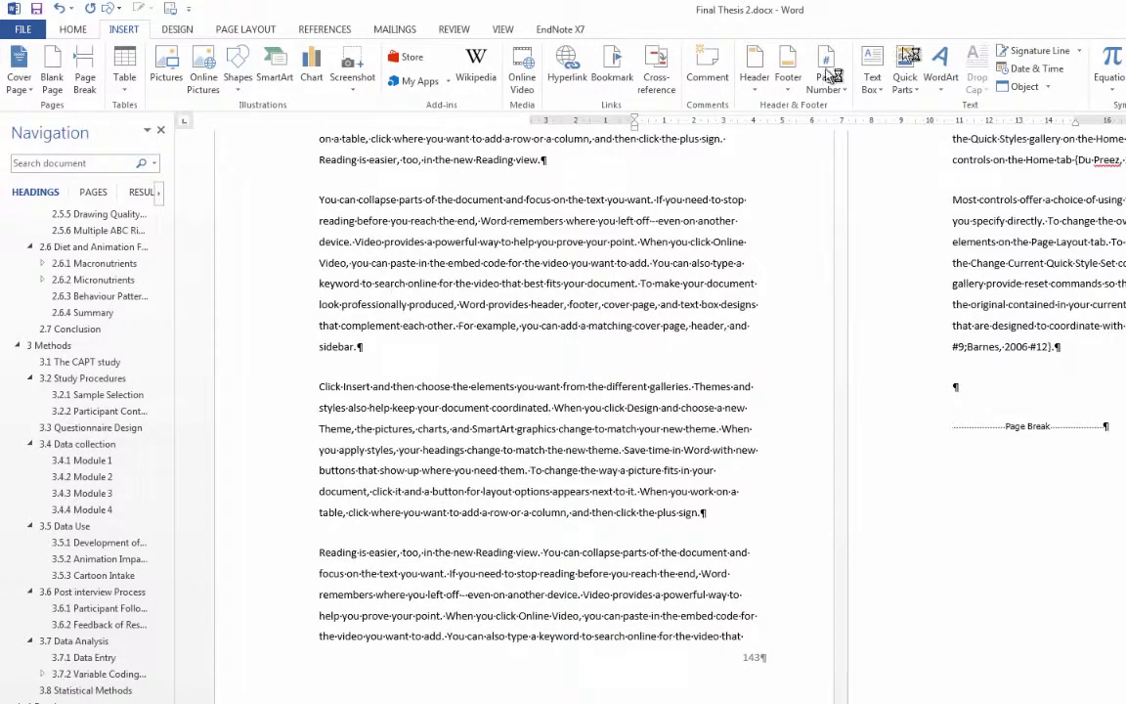
Insert the text of 5. Discussion.docx after the Results chapter
left_click(1049, 87)
left_click(1050, 118)
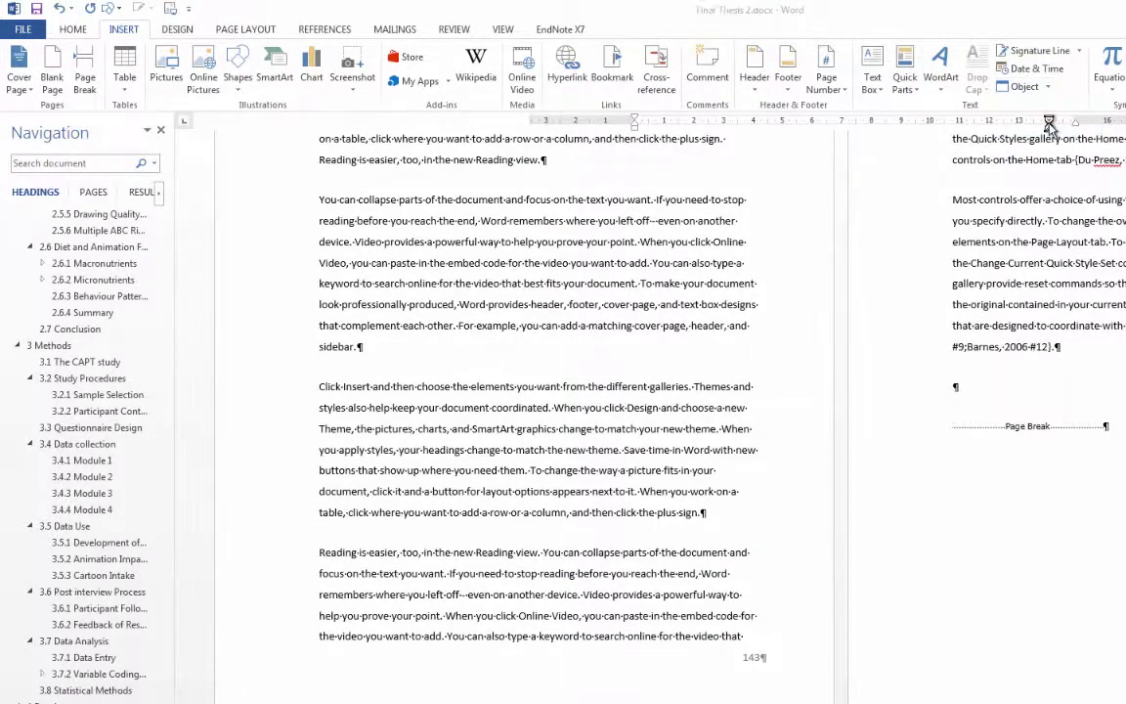
left_click(220, 190)
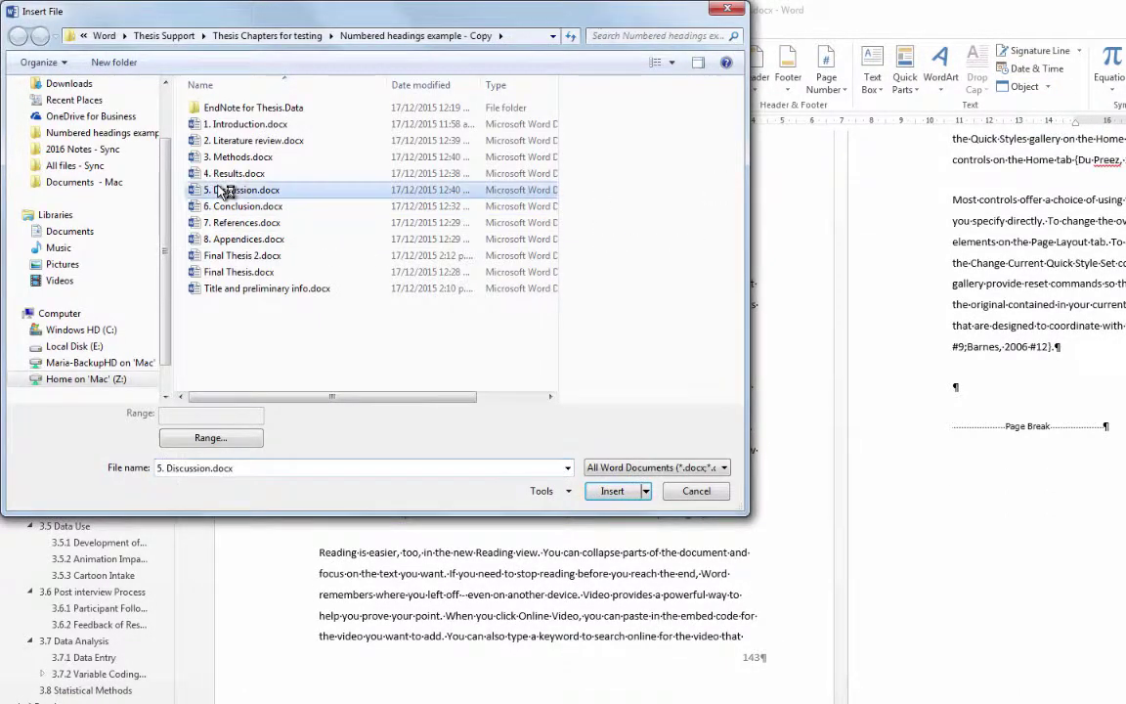
left_click(612, 491)
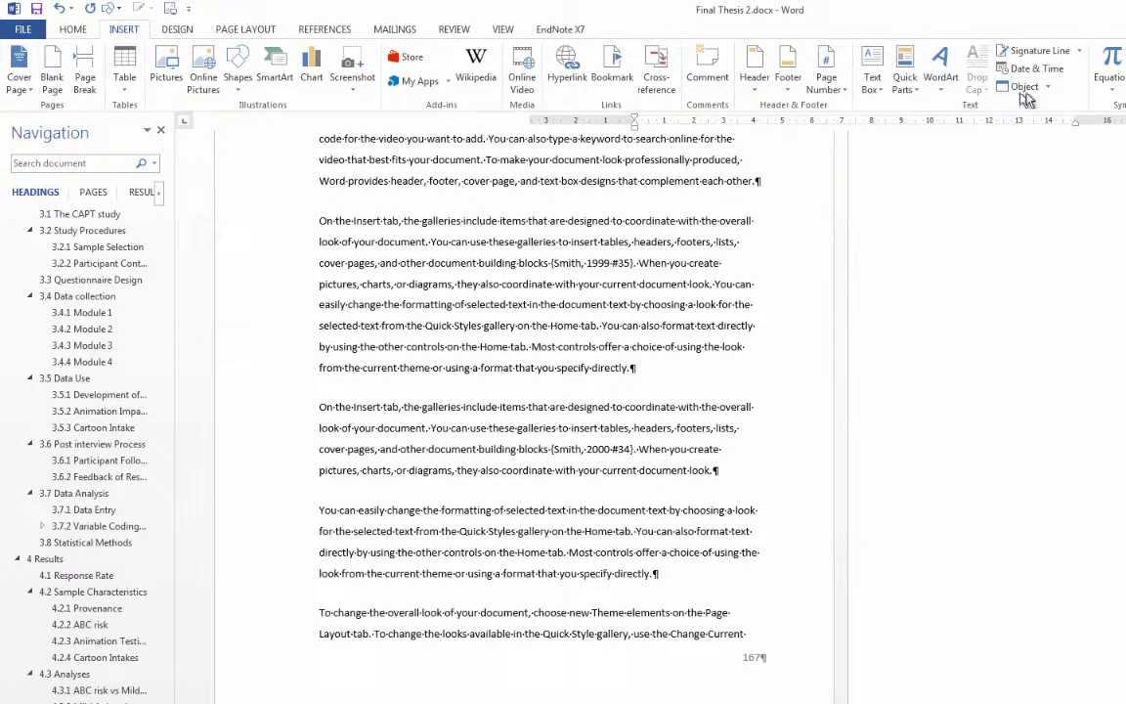
Insert the text of 6. Conclusion.docx after the Discussion chapter
left_click(1051, 89)
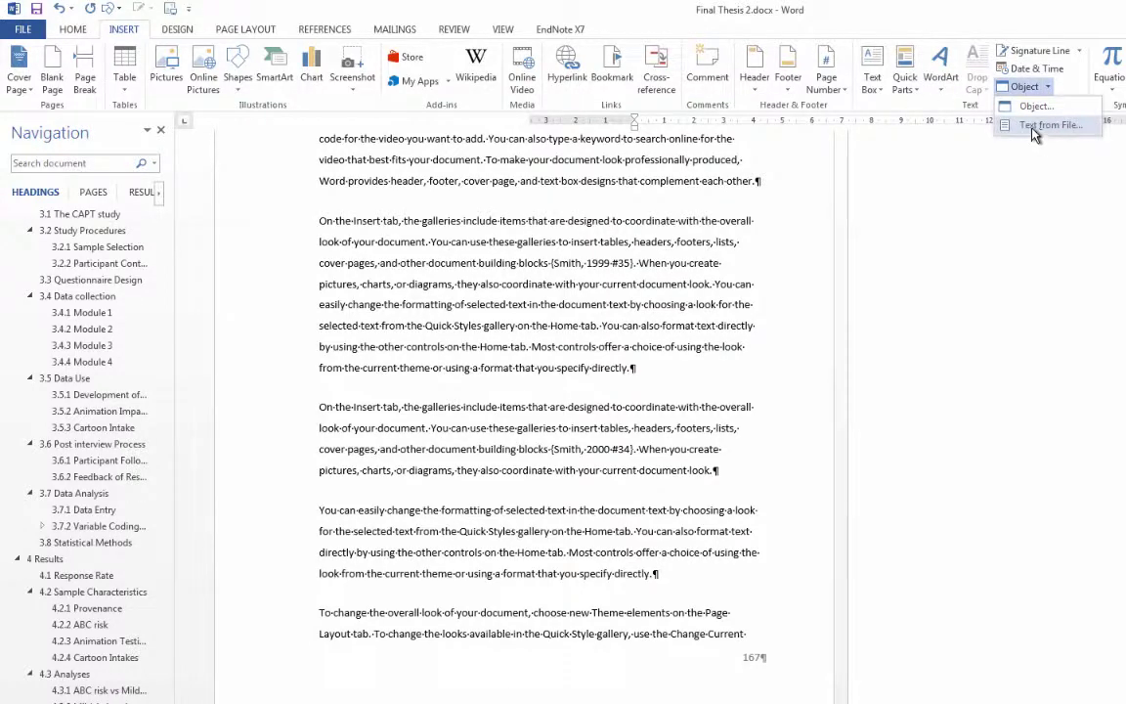
left_click(1043, 125)
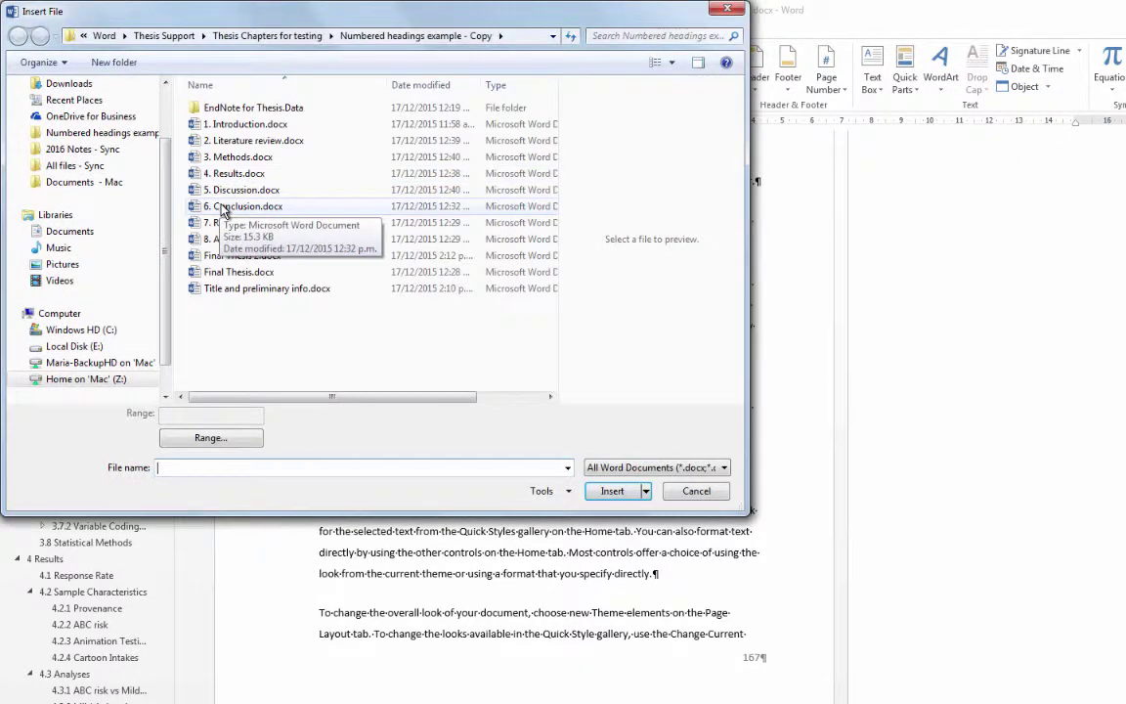
left_click(222, 206)
left_click(608, 490)
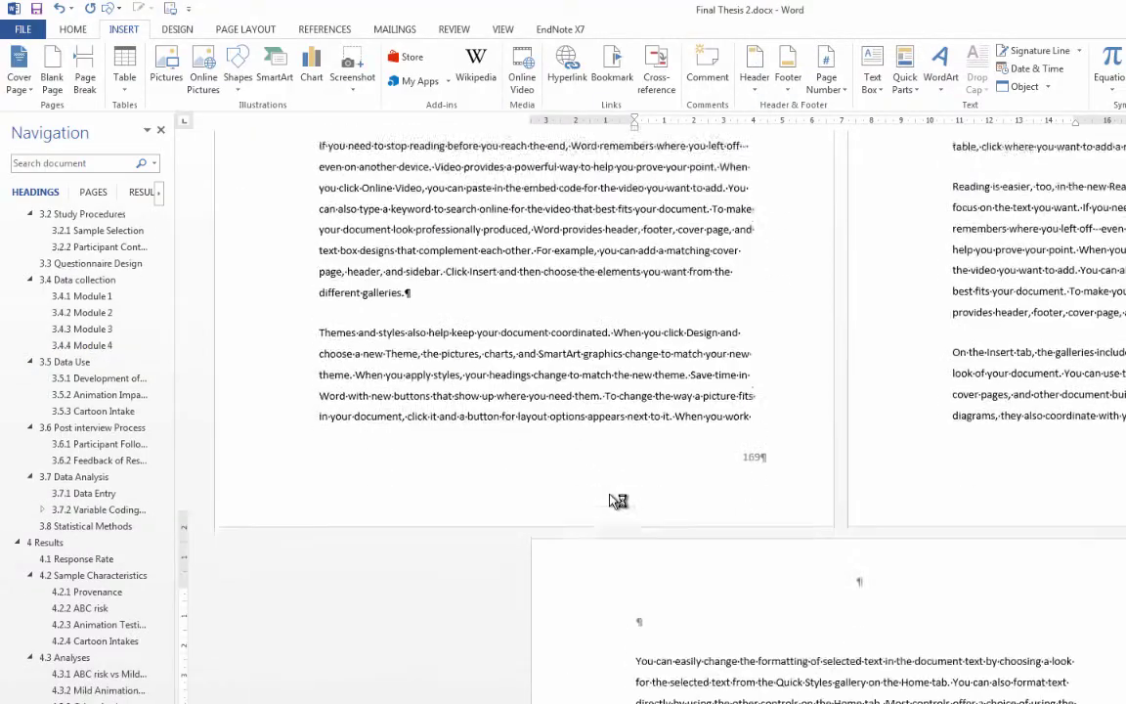
Insert the text of 7. References.docx on the blank page after the Conclusion chapter
scroll(618, 500, "down", 1)
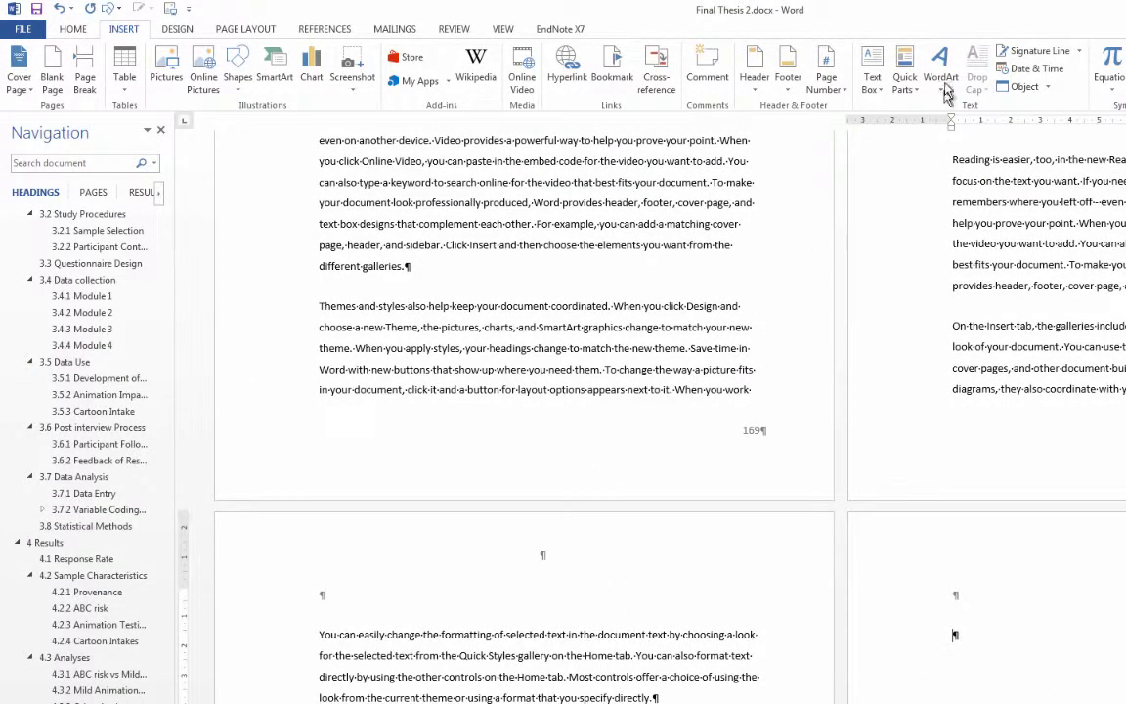
left_click(1046, 88)
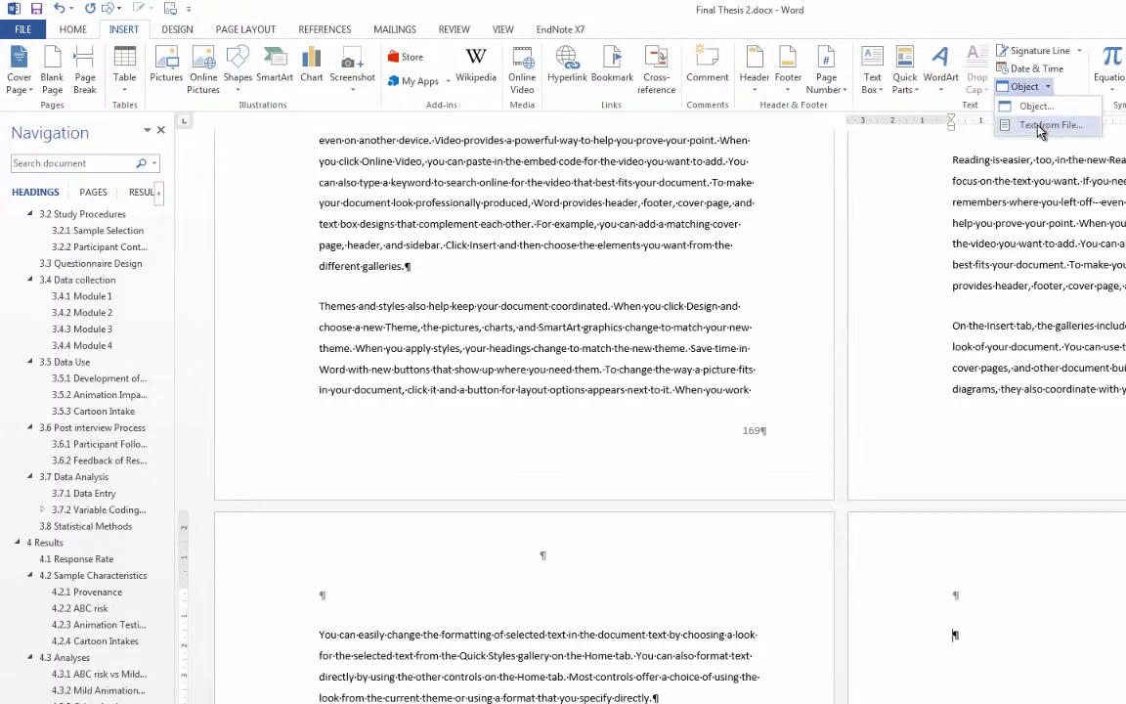
left_click(1045, 124)
left_click(295, 224)
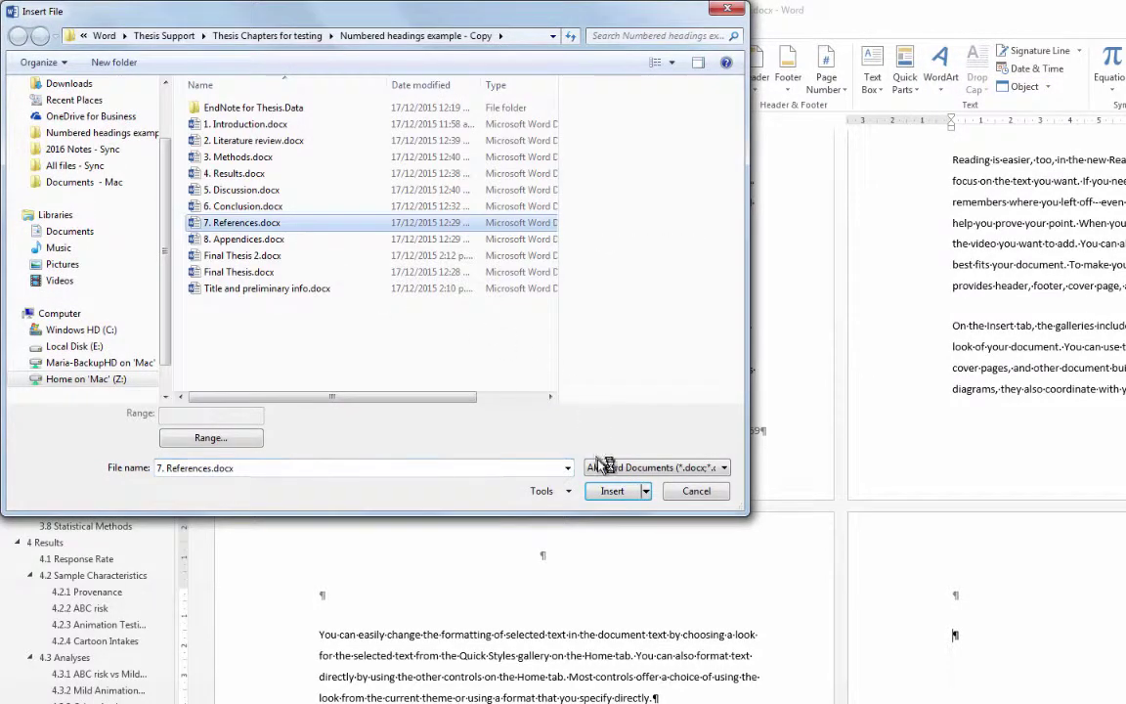
left_click(611, 491)
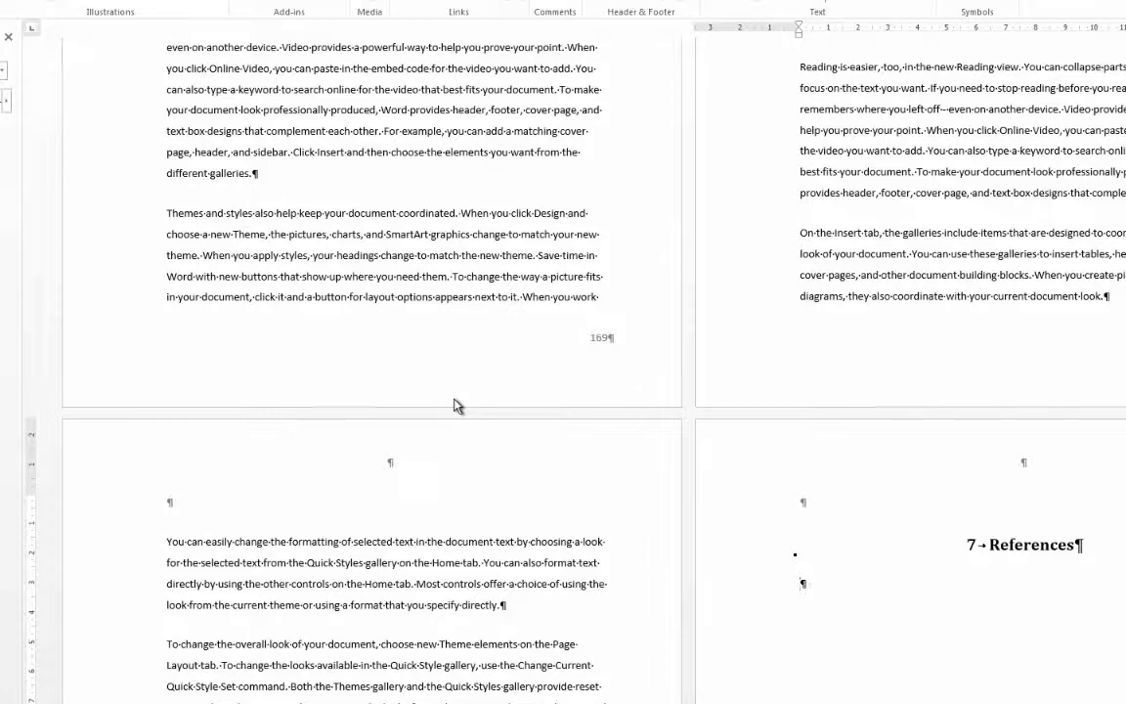
left_click(858, 1)
left_click(871, 34)
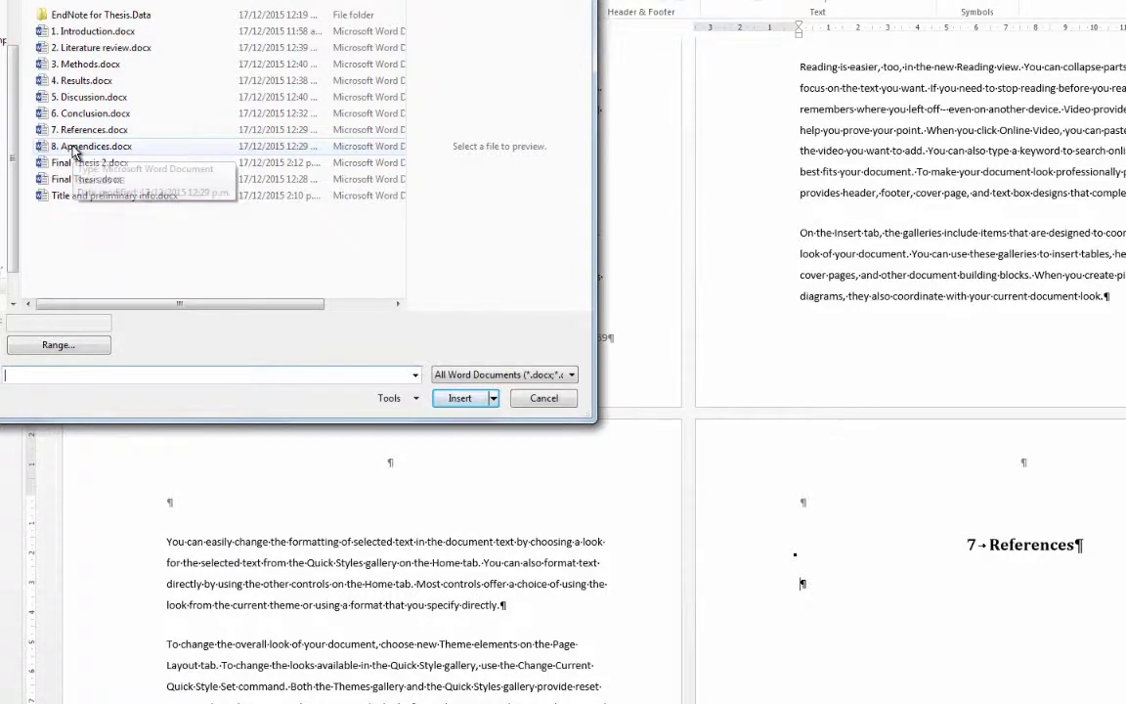
left_click(563, 399)
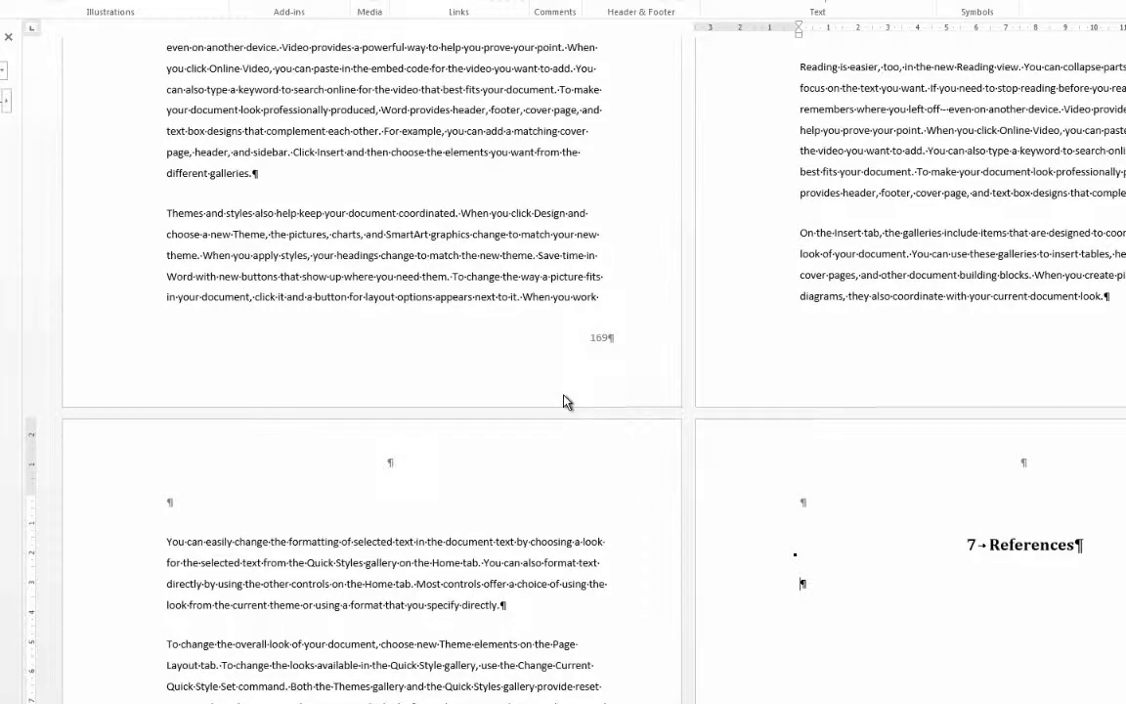